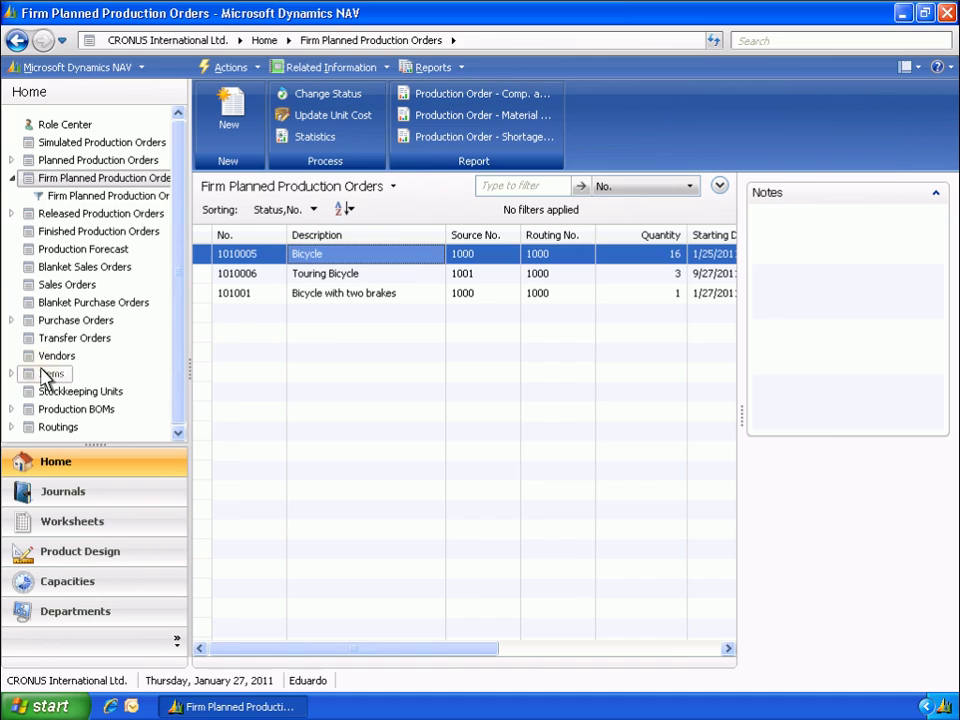
- On the item card for item 1000 Bicycle, set the reordering policy to Lot-for-Lot and mark the item as critical
{"action": "left_click", "coordinate": [45, 374]}
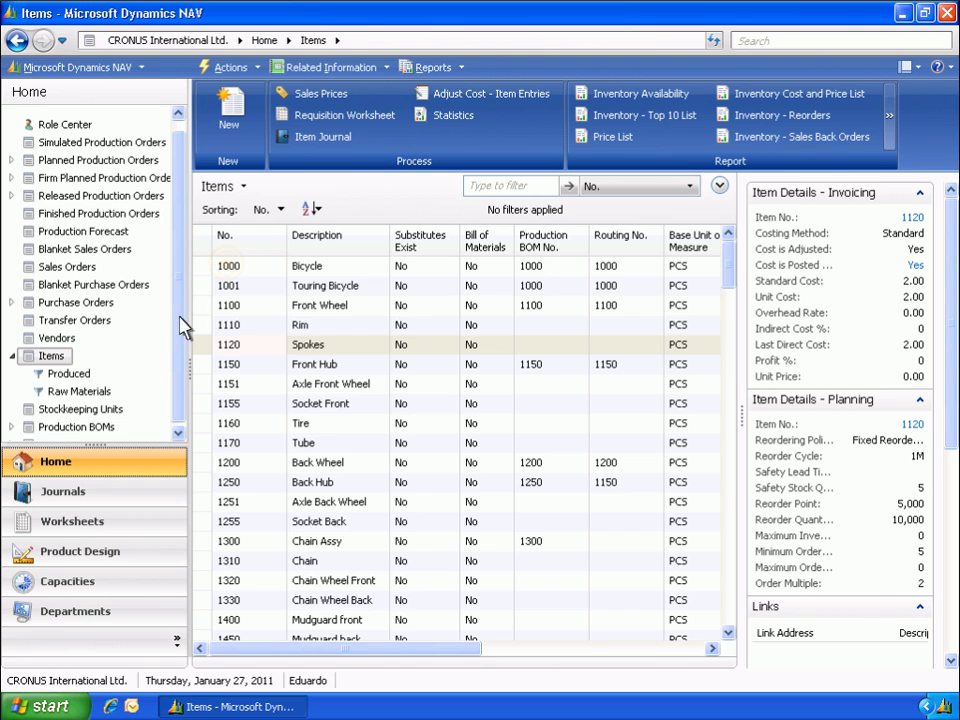
{"action": "double_click", "coordinate": [229, 268]}
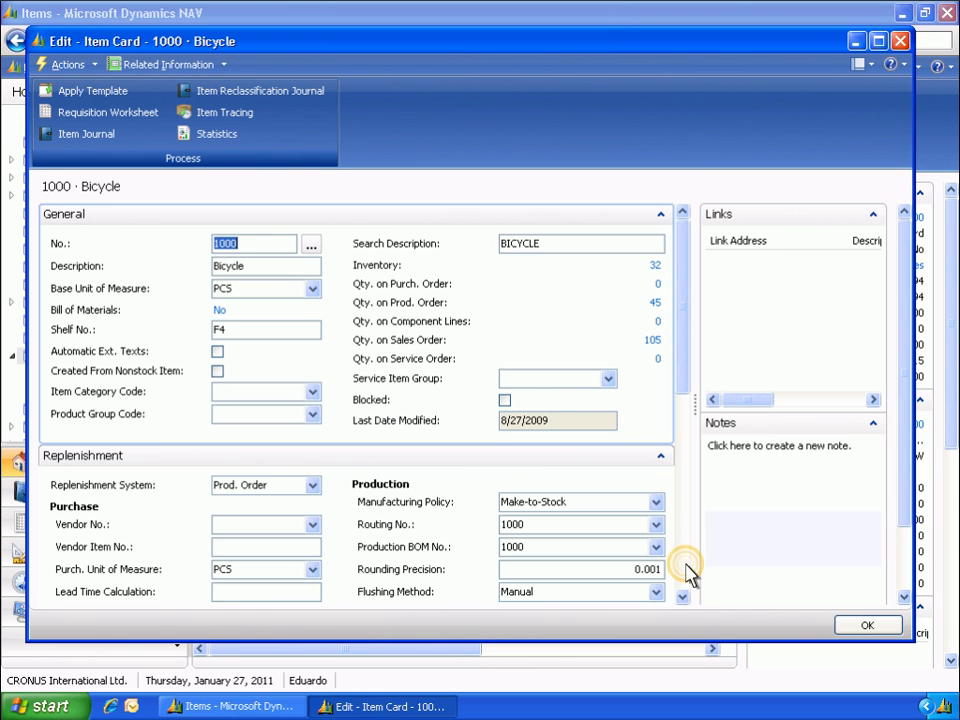
{"action": "scroll", "coordinate": [677, 521], "scroll_direction": "down", "scroll_amount": 5}
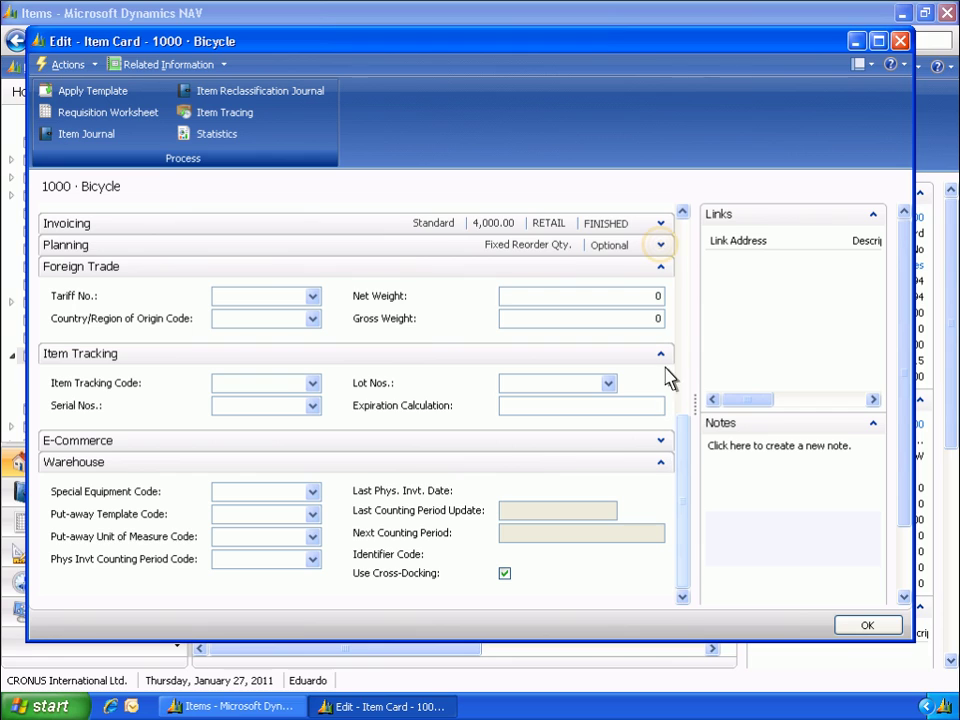
{"action": "left_click", "coordinate": [661, 246]}
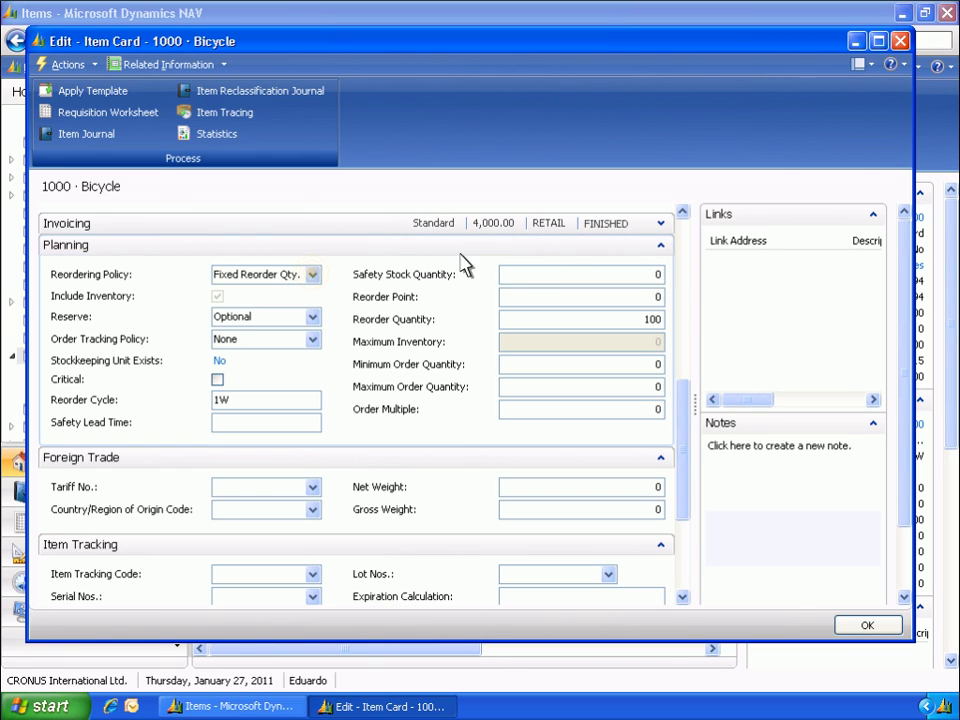
{"action": "left_click", "coordinate": [313, 276]}
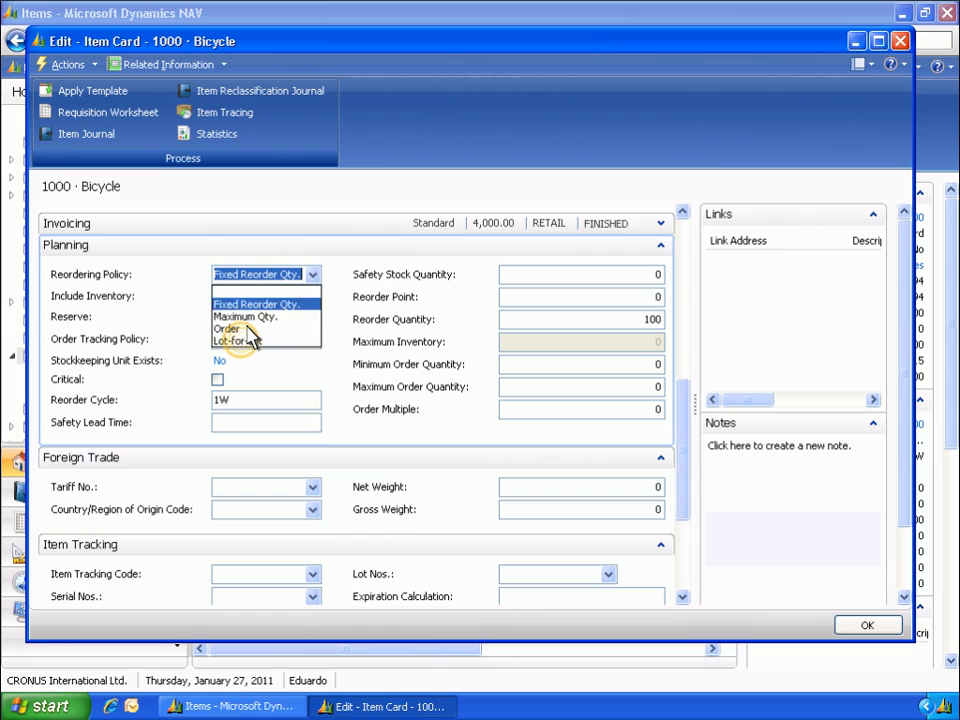
{"action": "left_click", "coordinate": [246, 343]}
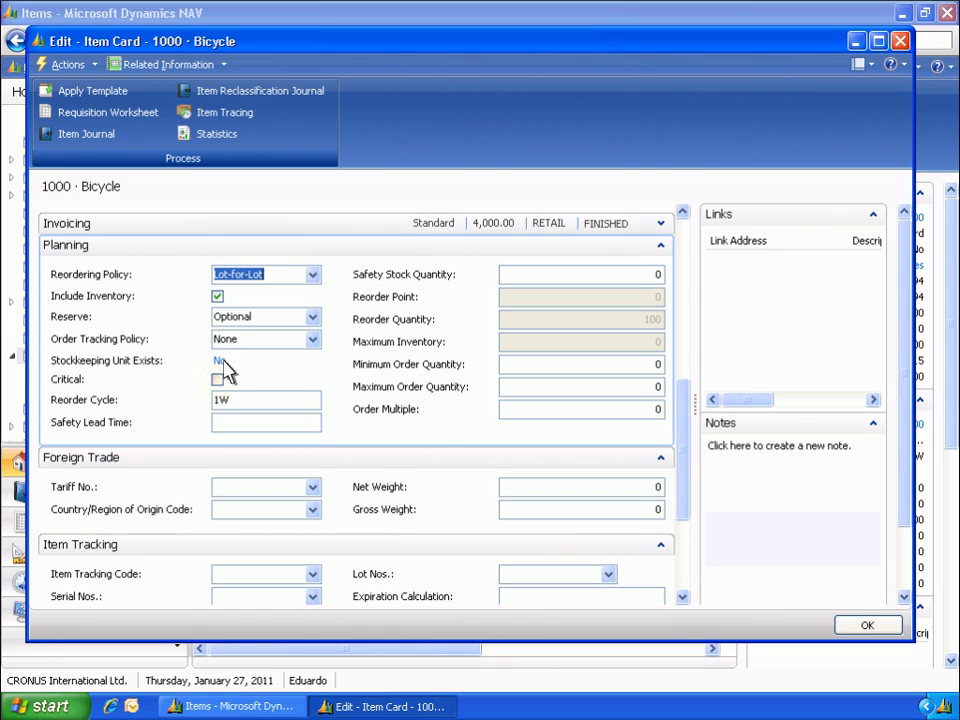
{"action": "left_click", "coordinate": [218, 381]}
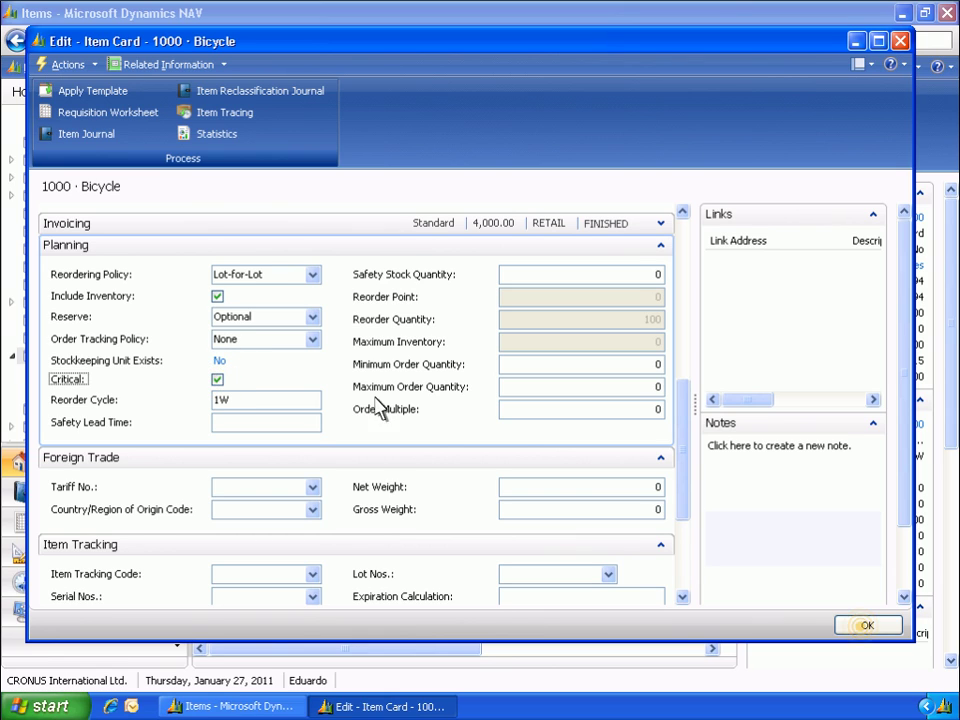
{"action": "left_click", "coordinate": [863, 626]}
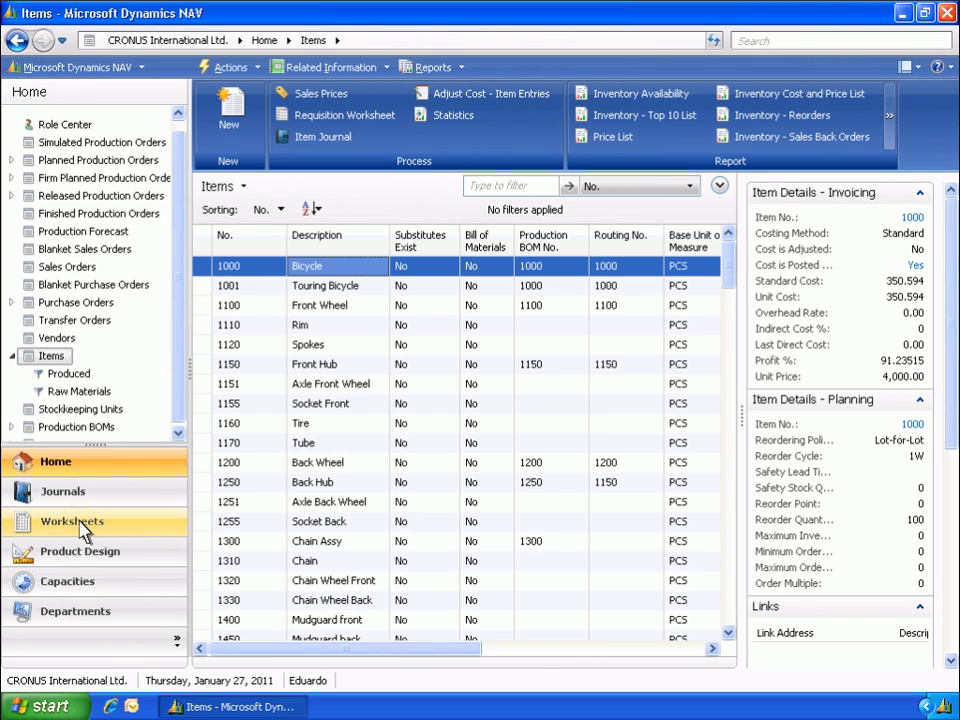
- In the DEFAULT planning worksheet, calculate a regenerative plan from 1/1/2011 to 12/31/2011 for items 1000..1900
{"action": "left_click", "coordinate": [80, 528]}
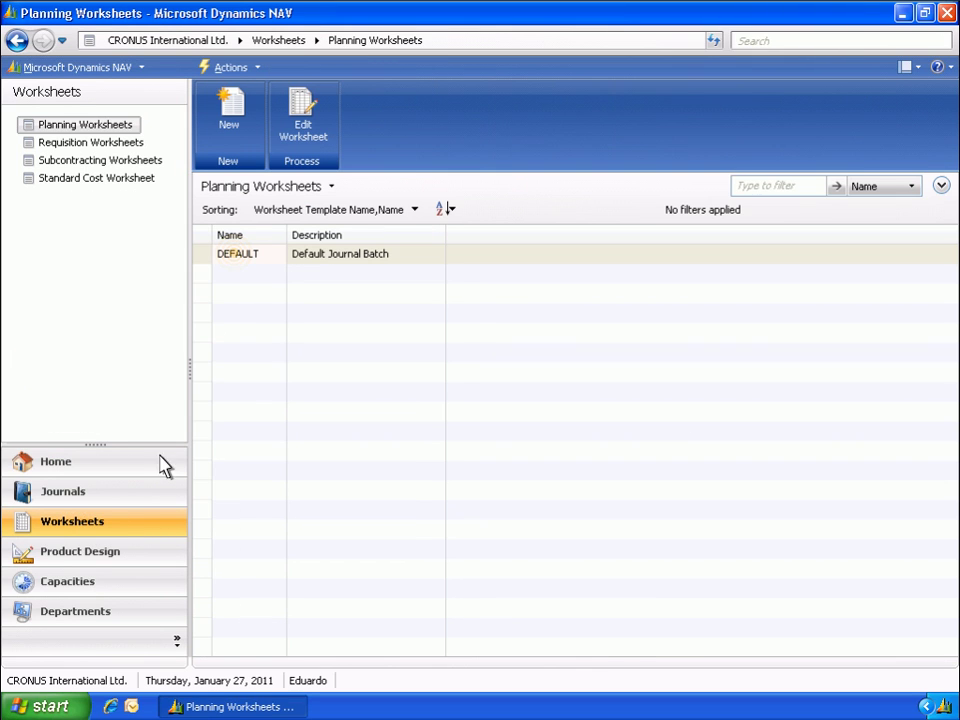
{"action": "double_click", "coordinate": [237, 256]}
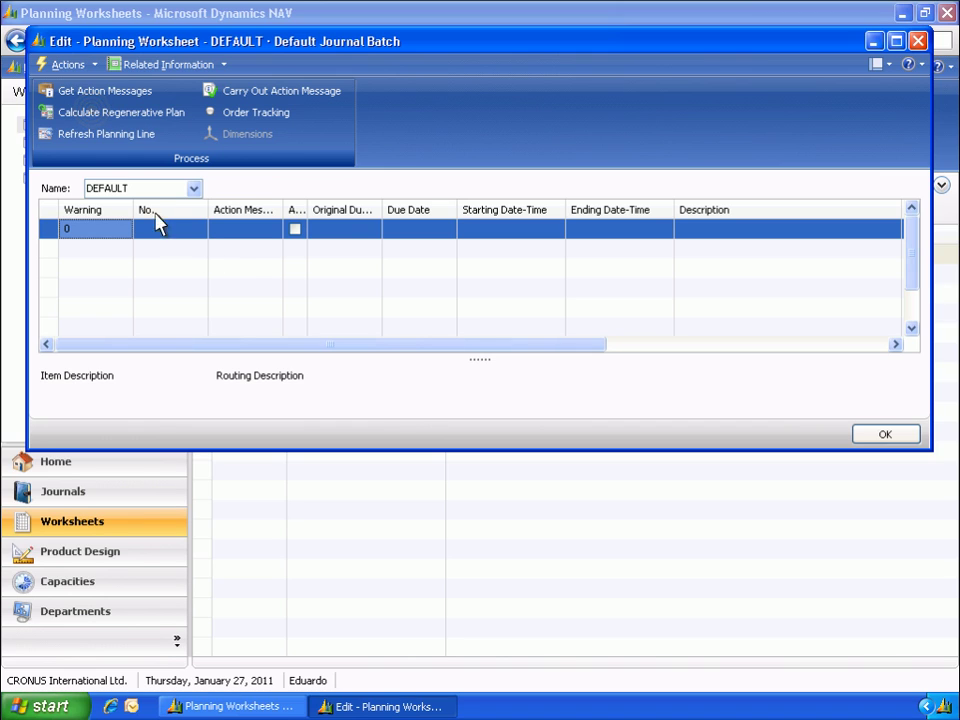
{"action": "left_click", "coordinate": [96, 118]}
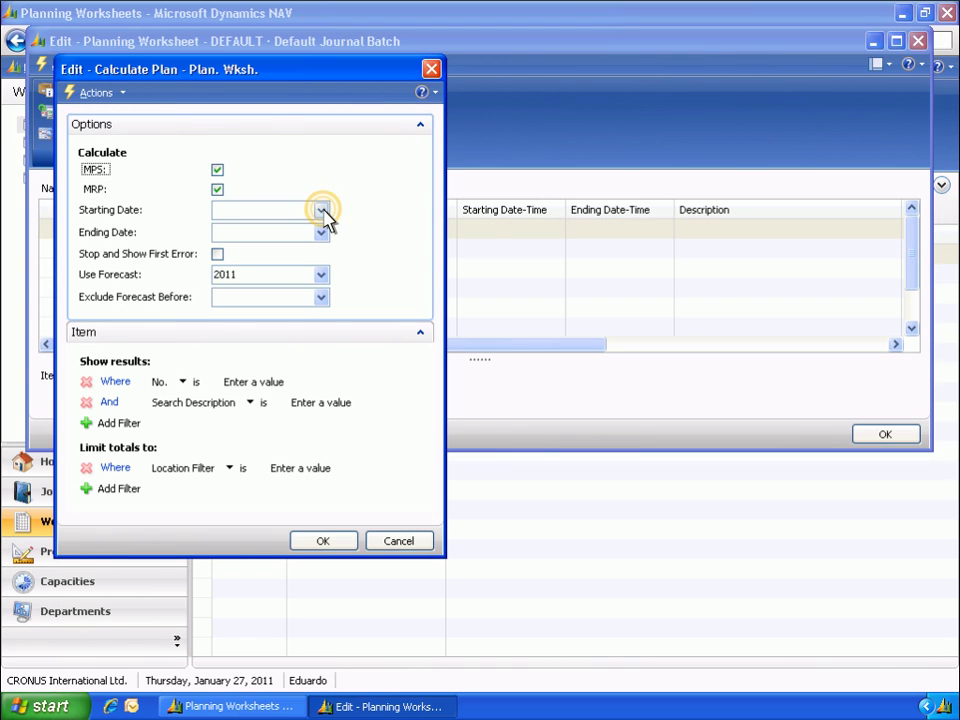
{"action": "left_click", "coordinate": [322, 210]}
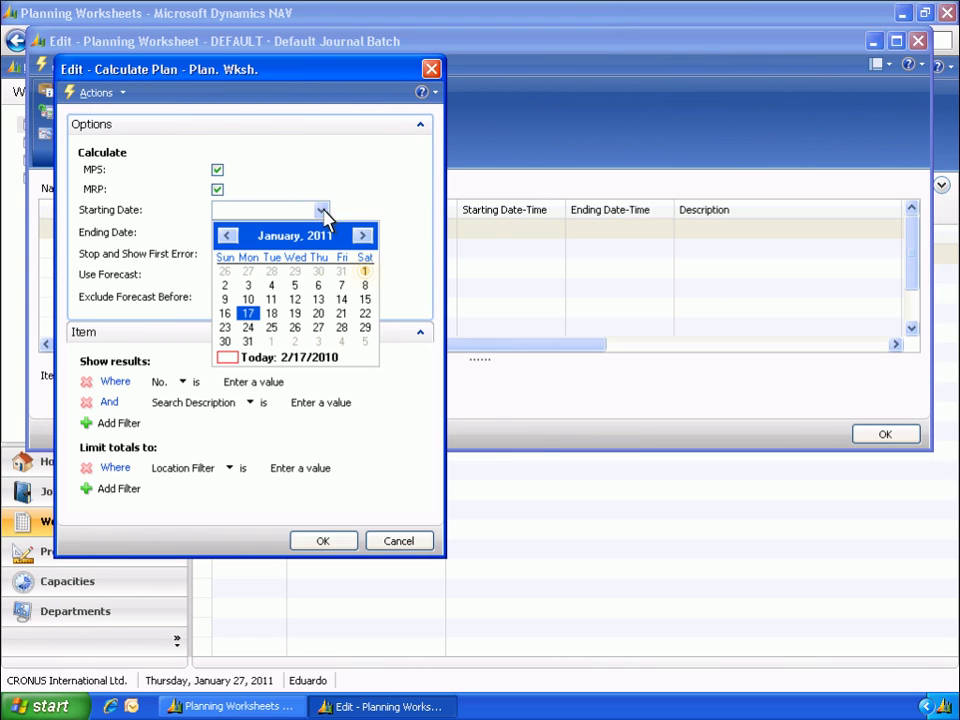
{"action": "left_click", "coordinate": [366, 273]}
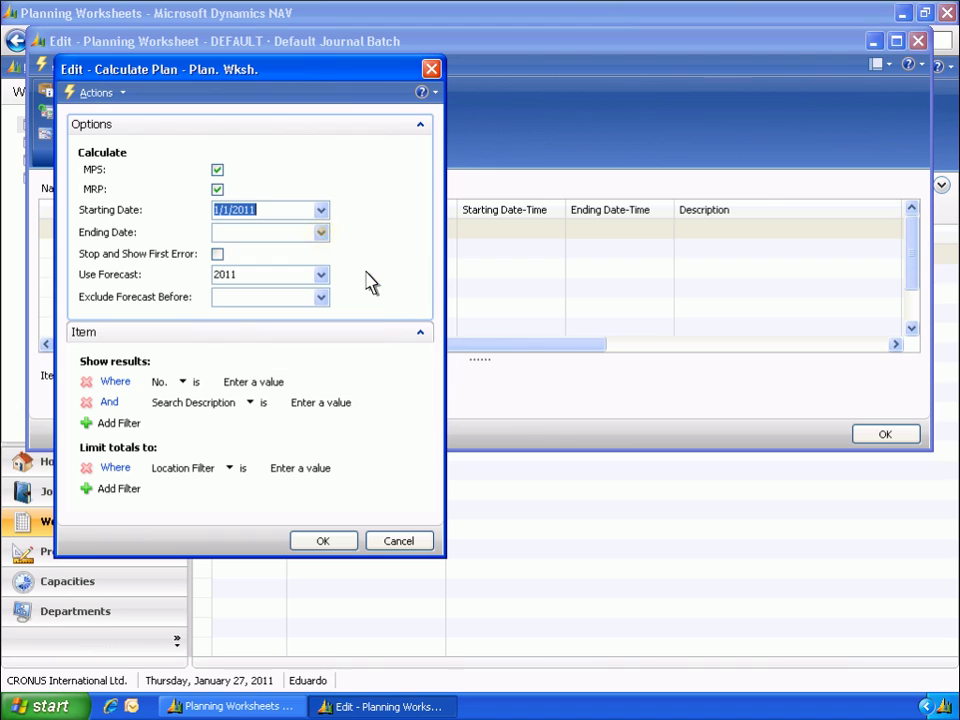
{"action": "left_click", "coordinate": [322, 232]}
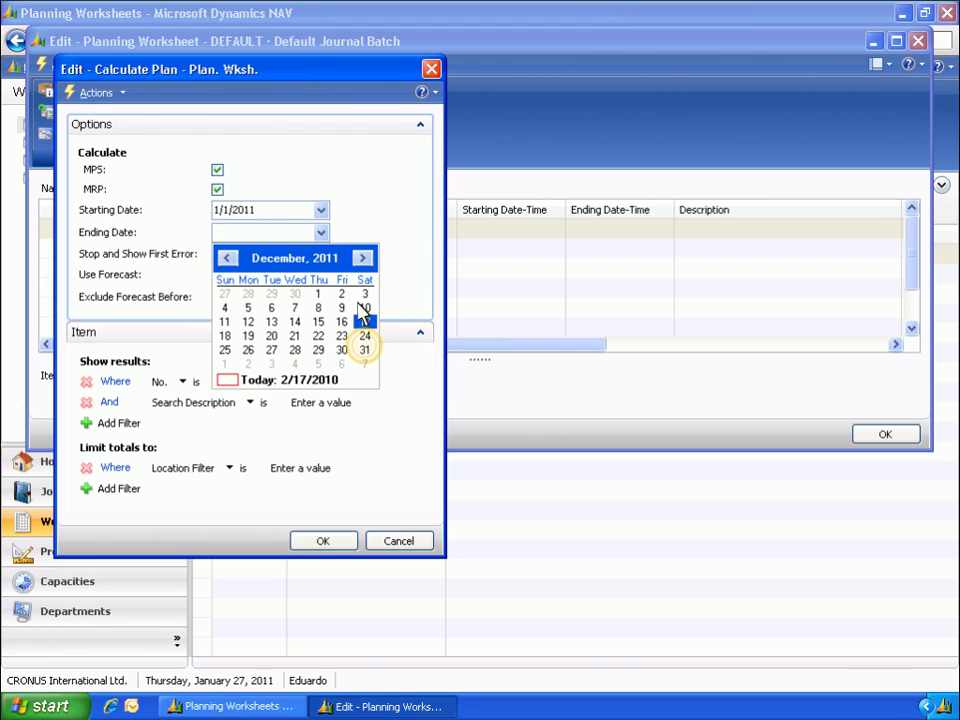
{"action": "left_click", "coordinate": [365, 350]}
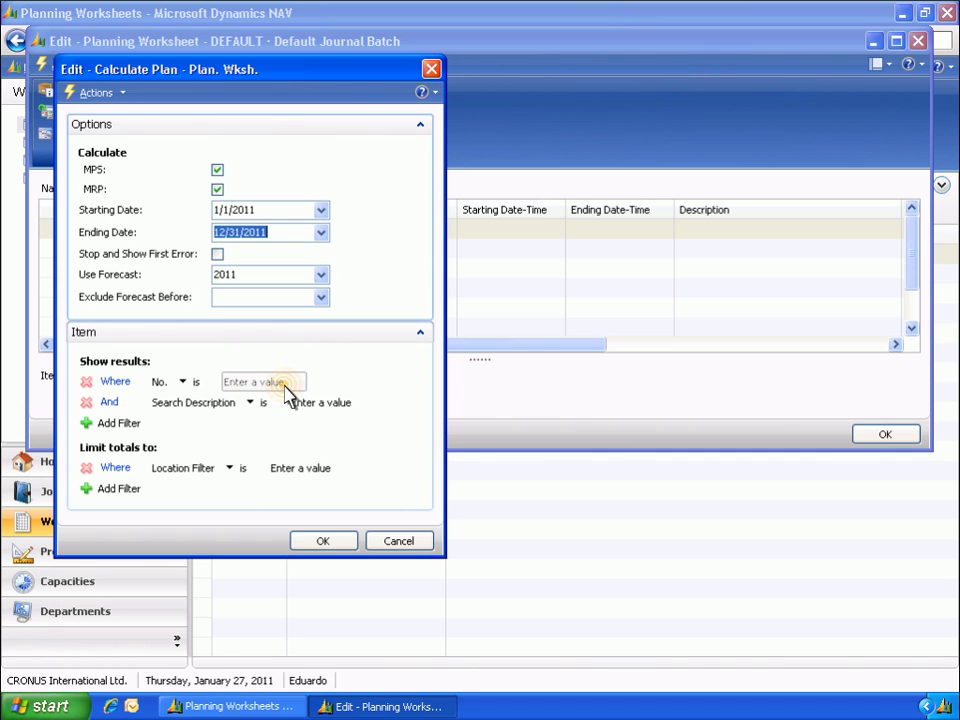
{"action": "left_click", "coordinate": [287, 384]}
{"action": "type", "text": "1000..1900"}
{"action": "left_click", "coordinate": [322, 540]}
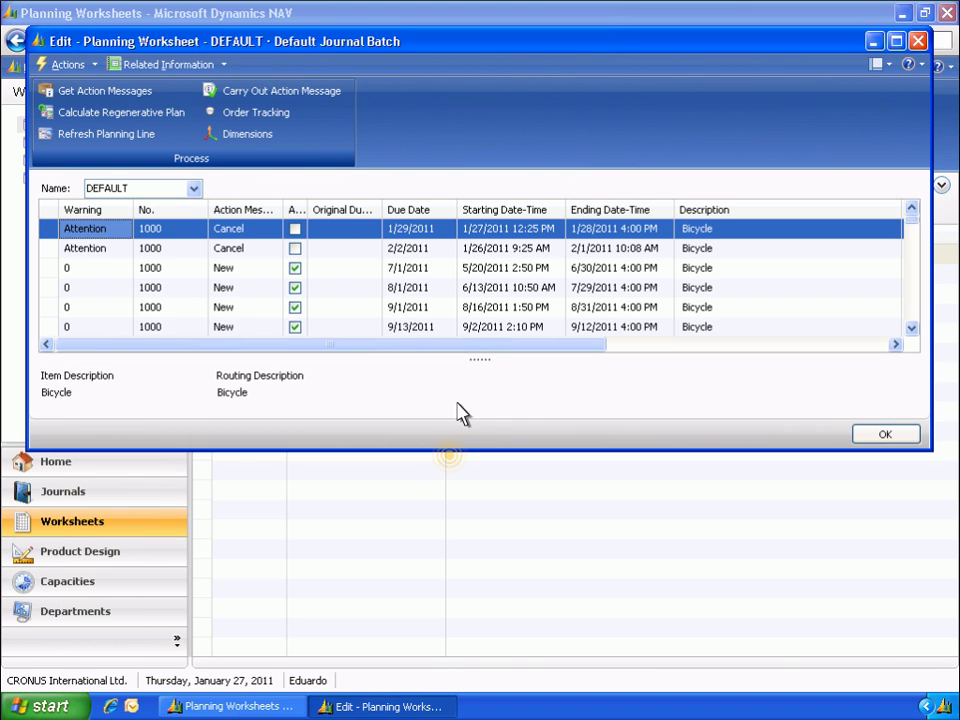
- Enlarge the planning worksheet window to review the planning lines, and close the worksheet
{"action": "left_click", "coordinate": [450, 456]}
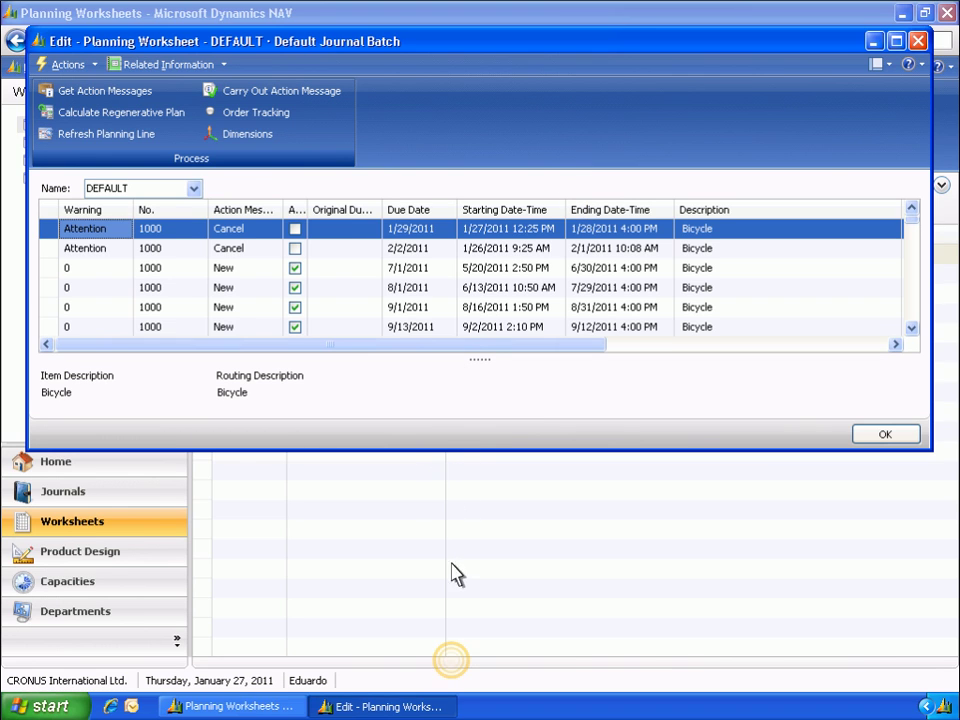
{"action": "left_click_drag", "start_coordinate": [452, 668], "coordinate": [456, 671]}
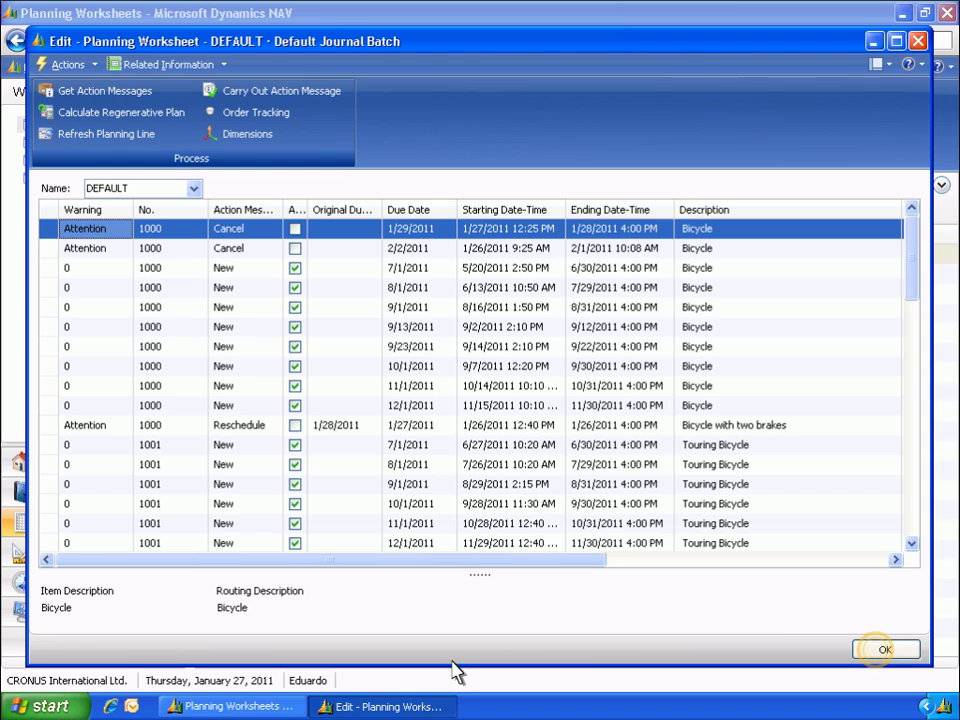
{"action": "left_click", "coordinate": [882, 652]}
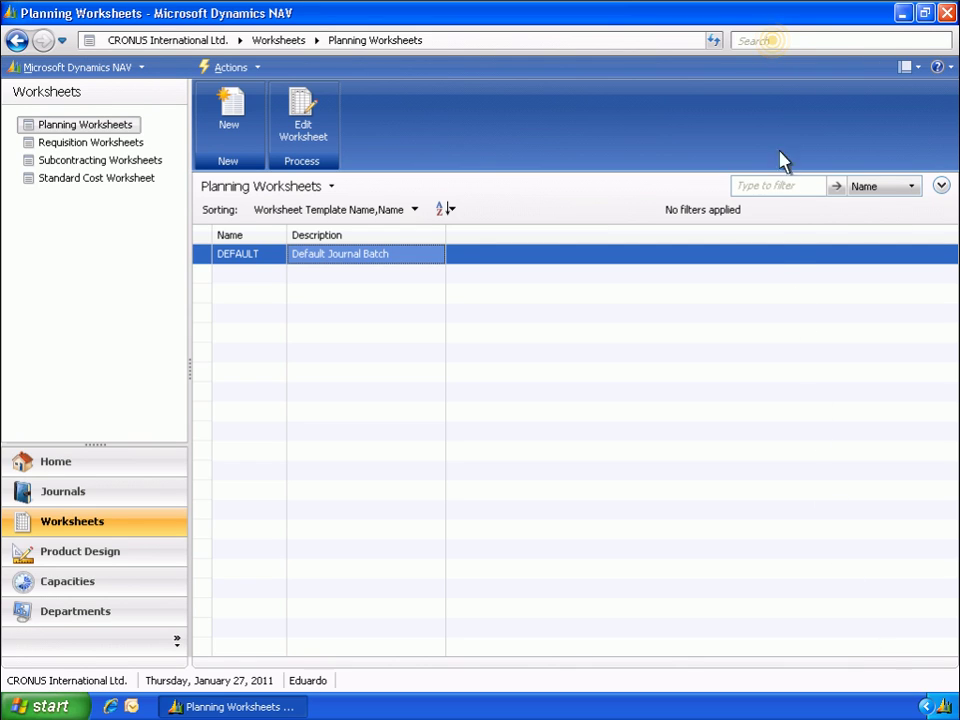
- Find the Locations list and set the BLUE warehouse to require receive, shipment, put-away and pick
{"action": "left_click", "coordinate": [773, 41]}
{"action": "type", "text": "Locations"}
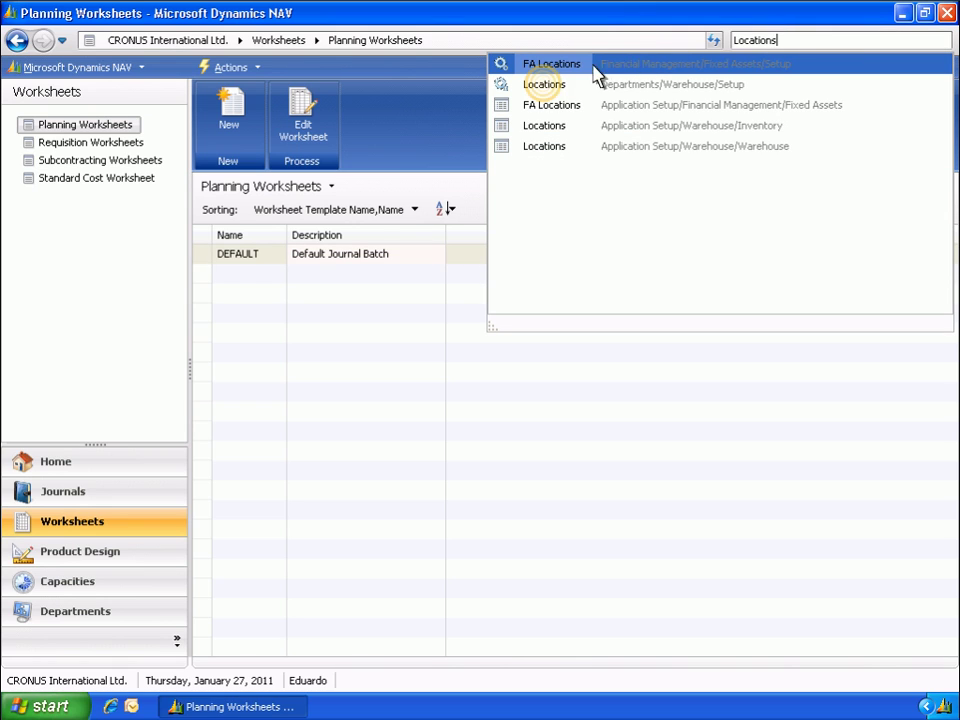
{"action": "left_click", "coordinate": [545, 86]}
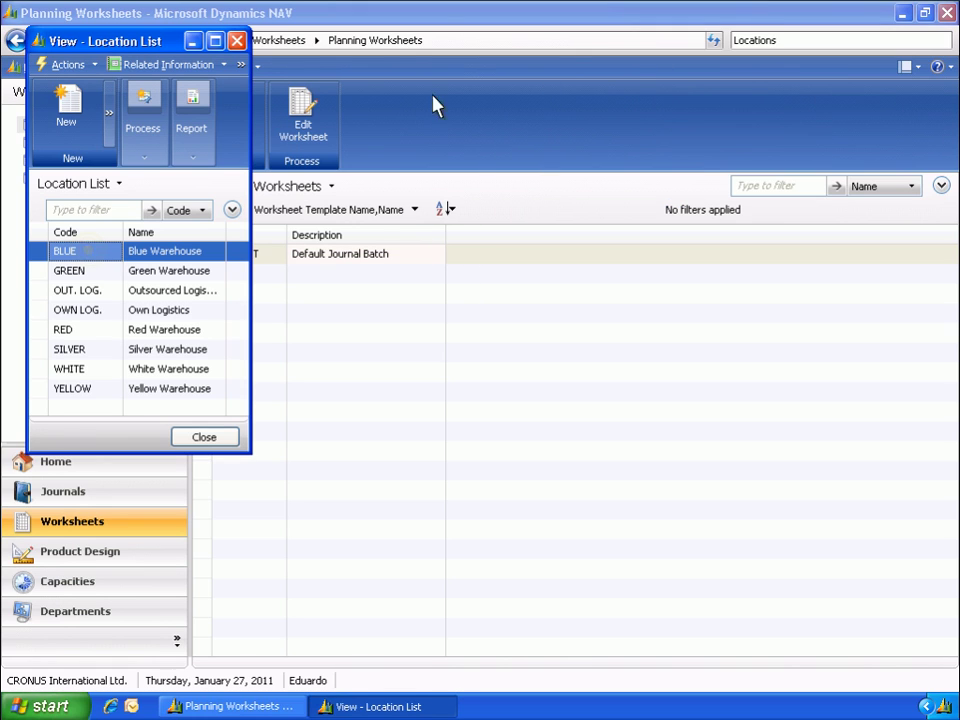
{"action": "double_click", "coordinate": [94, 254]}
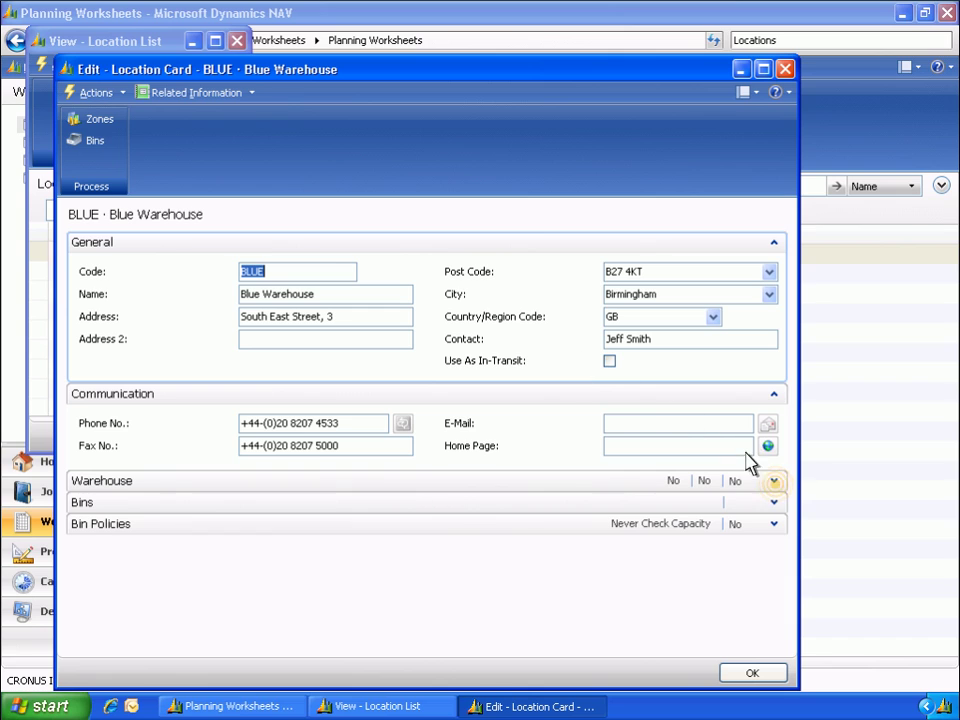
{"action": "left_click", "coordinate": [774, 483]}
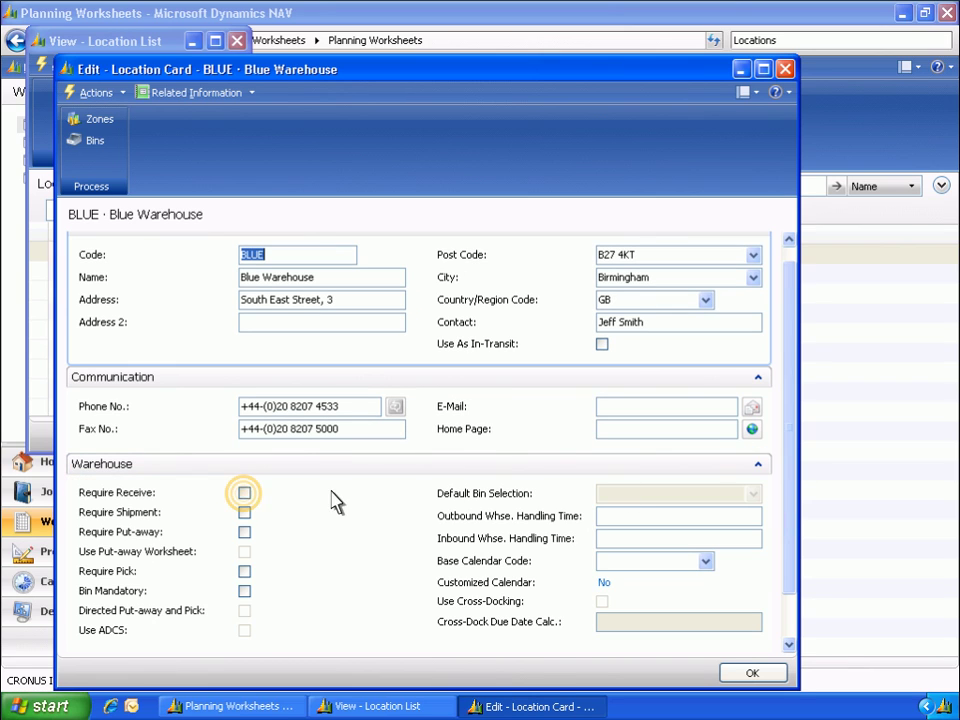
{"action": "left_click", "coordinate": [244, 492]}
{"action": "left_click", "coordinate": [244, 512]}
{"action": "left_click", "coordinate": [244, 532]}
{"action": "left_click", "coordinate": [244, 571]}
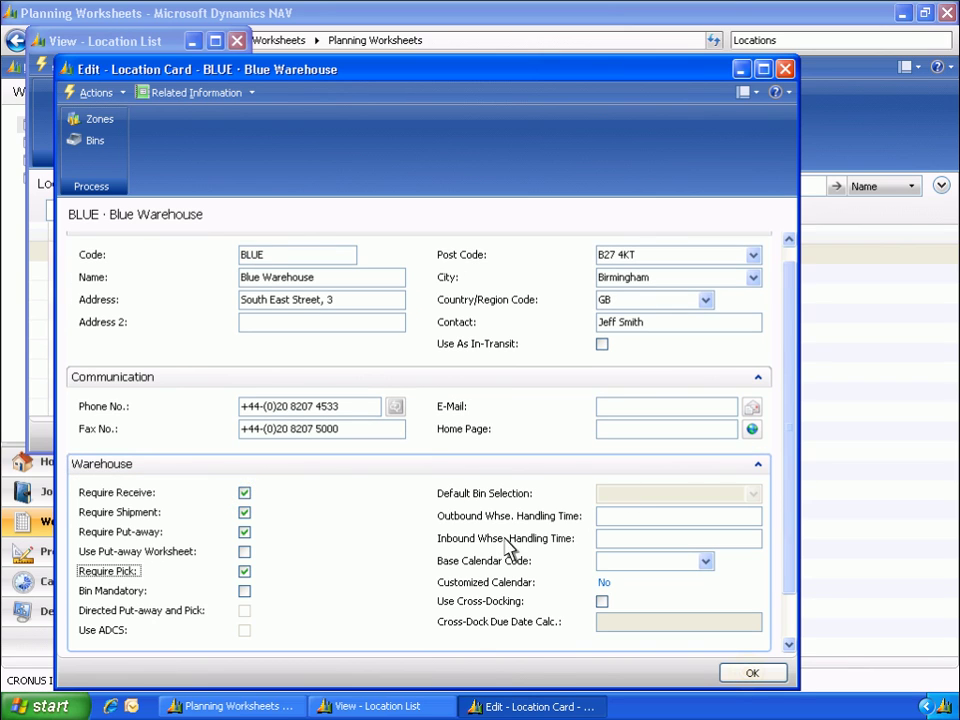
{"action": "left_click", "coordinate": [752, 675]}
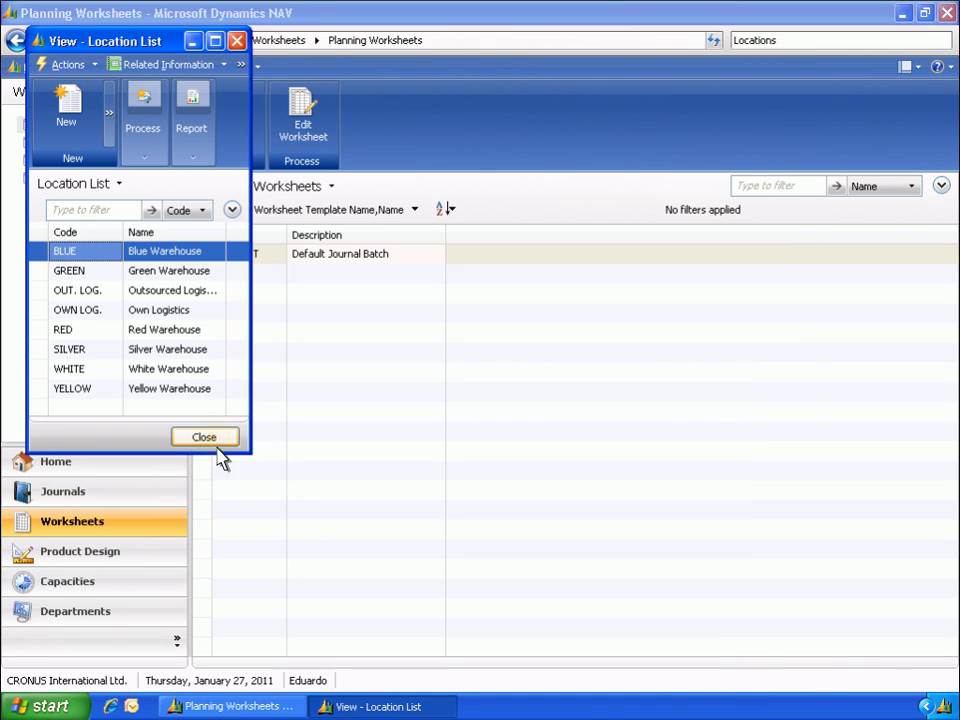
{"action": "left_click", "coordinate": [210, 441]}
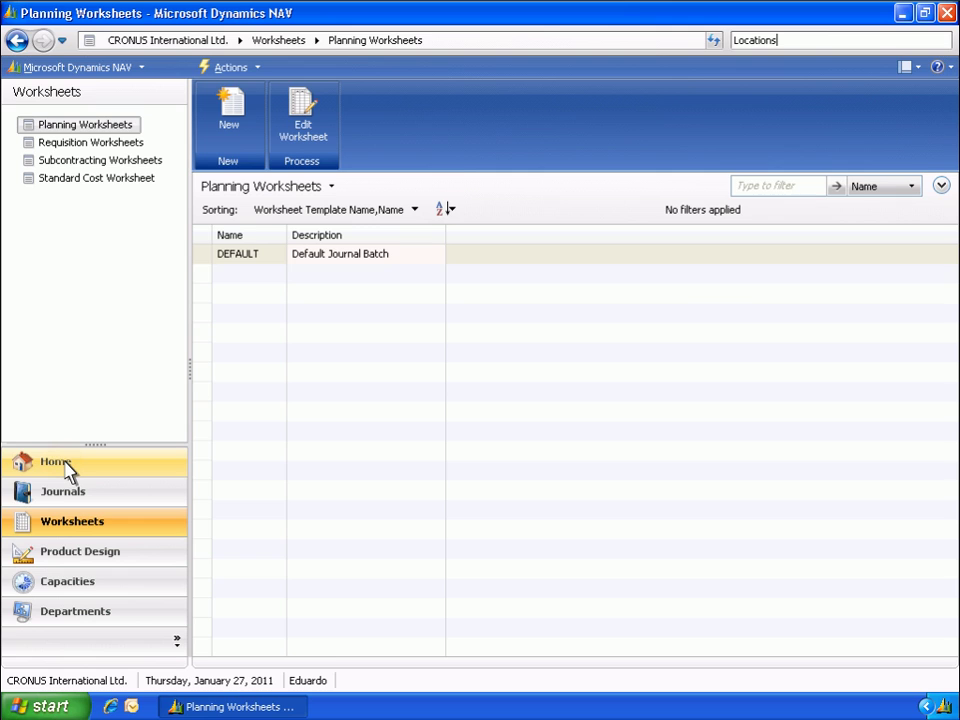
- Create a sales order for Selangorian Ltd., accept its overdue balance, and set the requested delivery date to 1/30/2011
{"action": "left_click", "coordinate": [64, 463]}
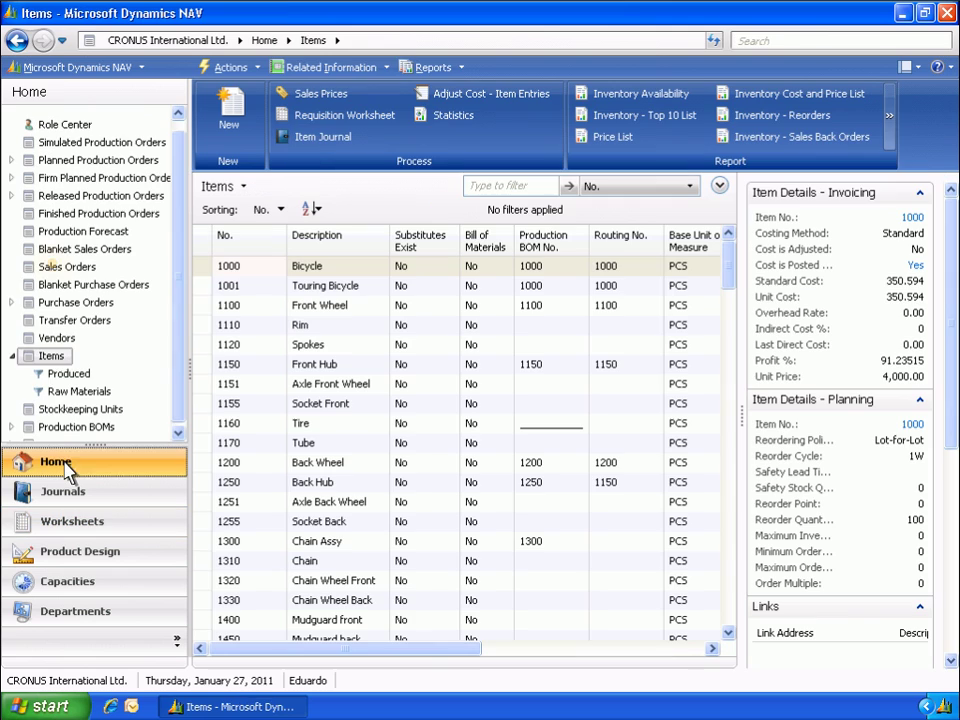
{"action": "left_click", "coordinate": [60, 267]}
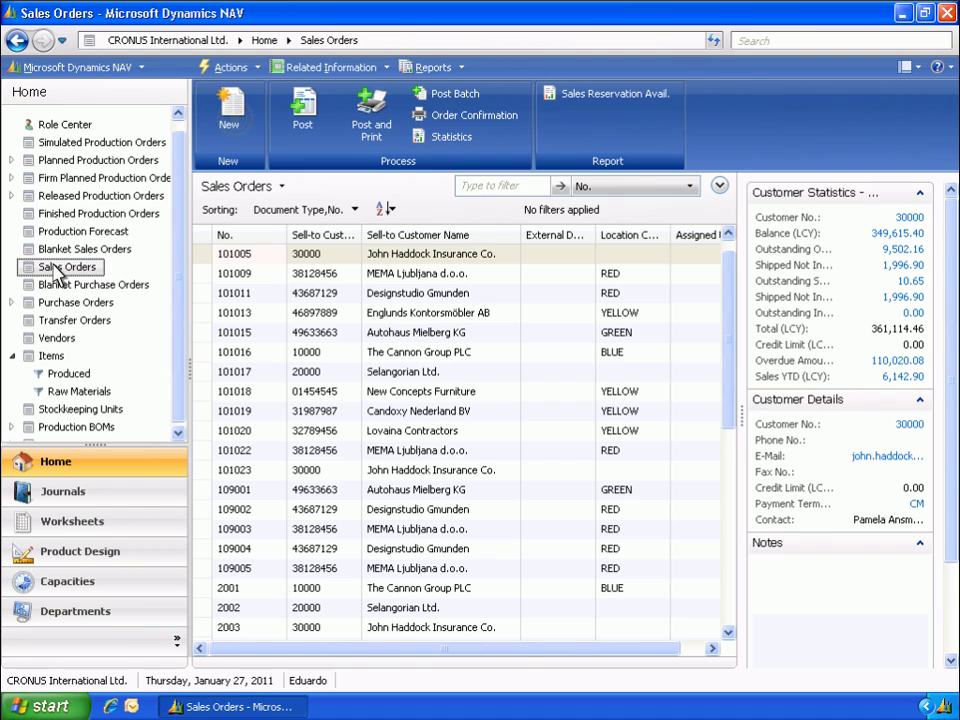
{"action": "left_click", "coordinate": [232, 120]}
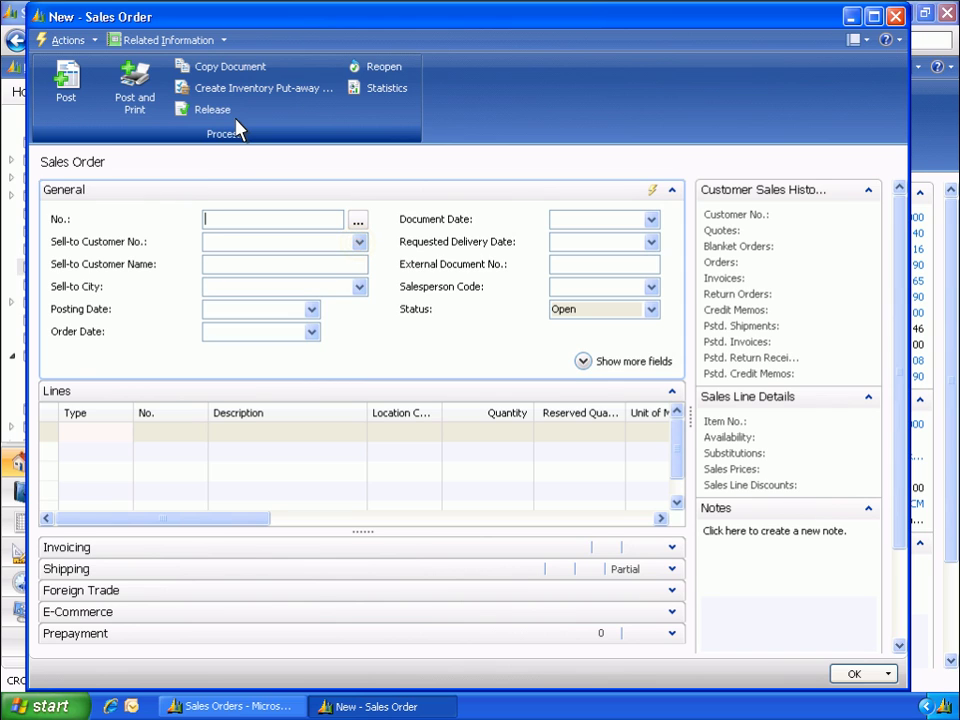
{"action": "left_click", "coordinate": [358, 242]}
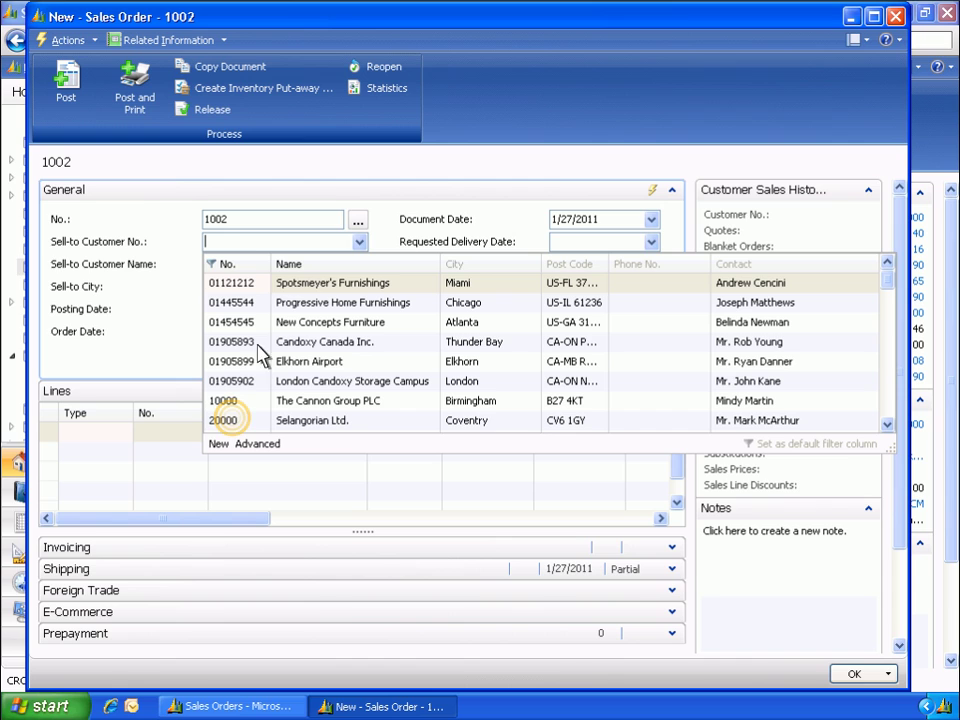
{"action": "left_click", "coordinate": [236, 421]}
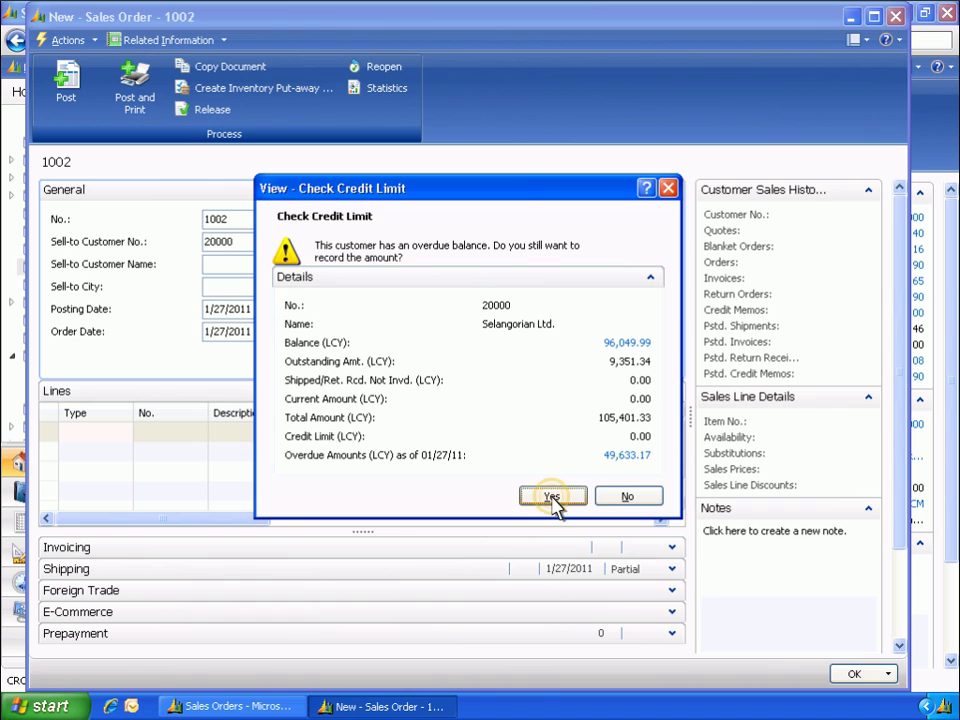
{"action": "left_click", "coordinate": [553, 497]}
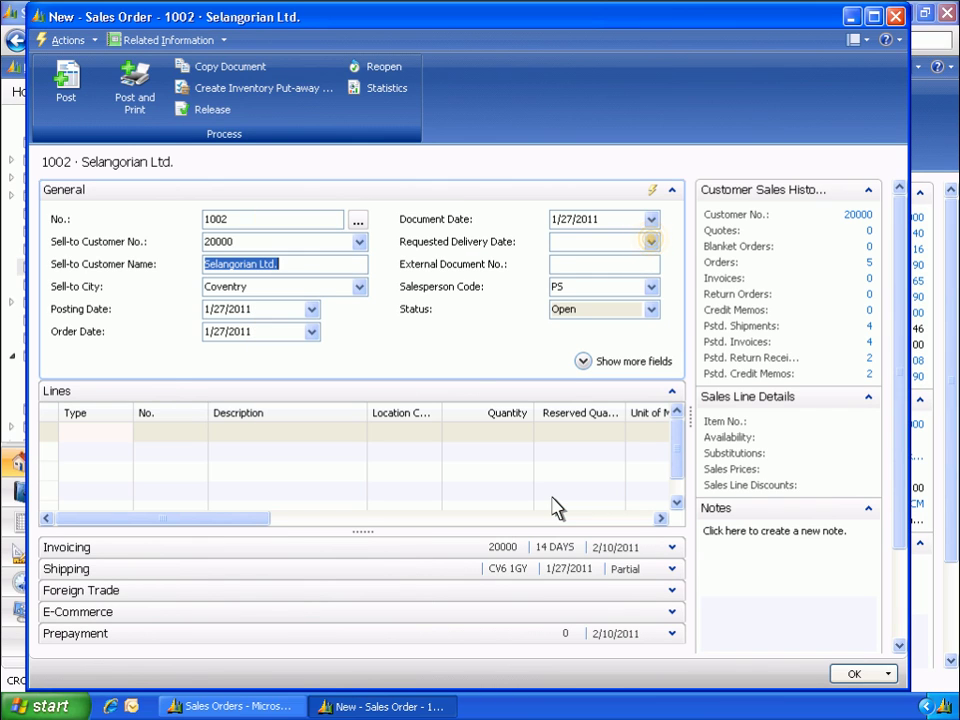
{"action": "left_click", "coordinate": [651, 243]}
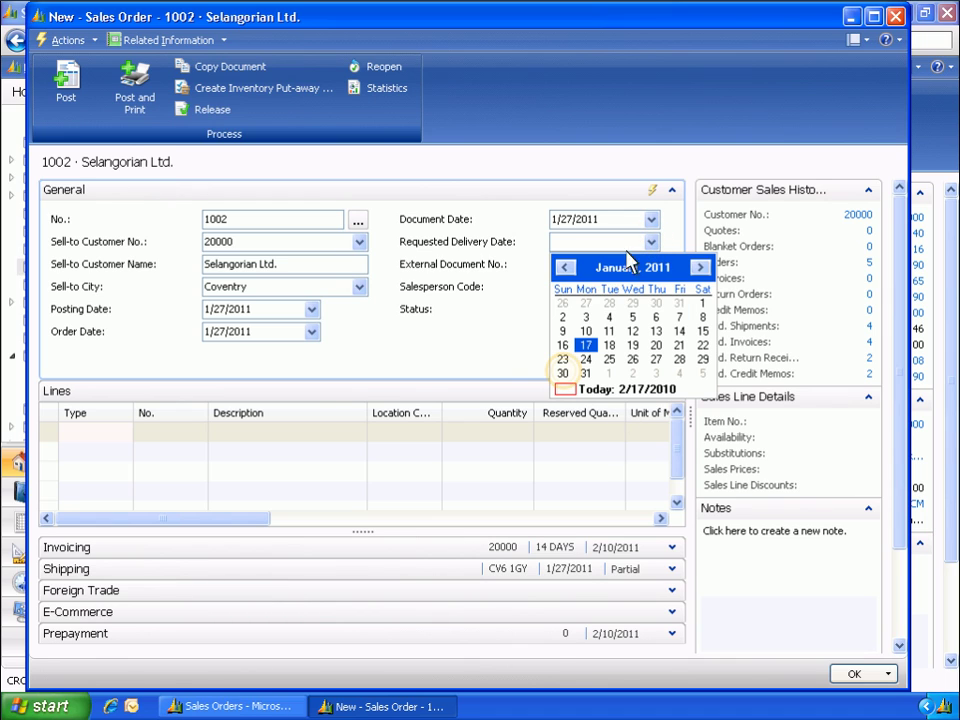
{"action": "left_click", "coordinate": [563, 375]}
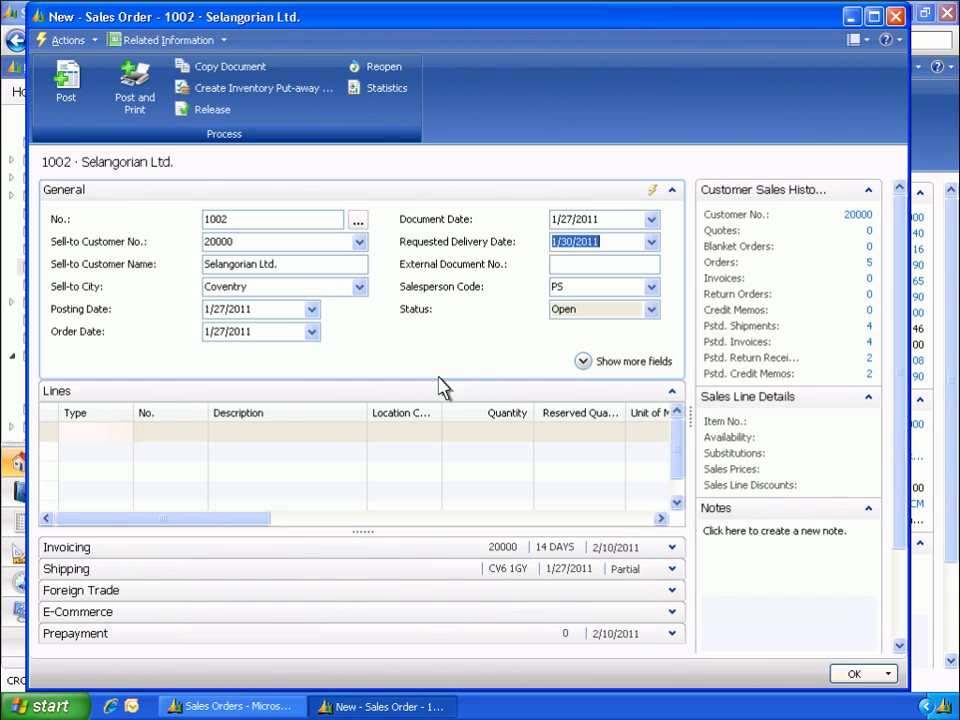
- Add an order line for item 1000 Bicycle at location BLUE with quantity 40, and record it despite insufficient inventory
{"action": "left_click", "coordinate": [143, 430]}
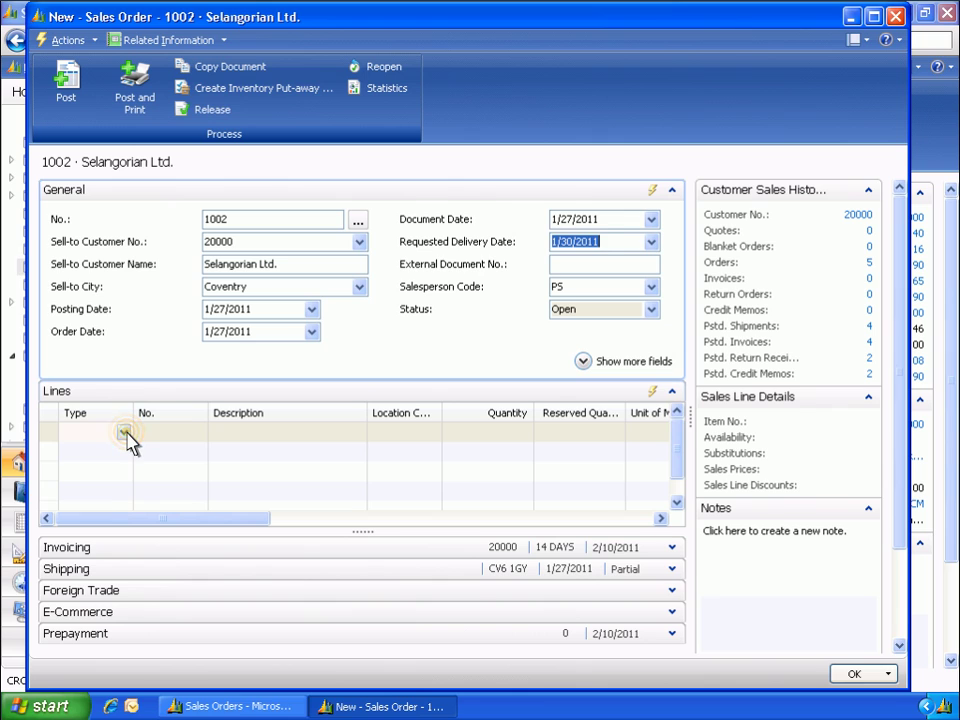
{"action": "left_click", "coordinate": [123, 432]}
{"action": "left_click", "coordinate": [74, 475]}
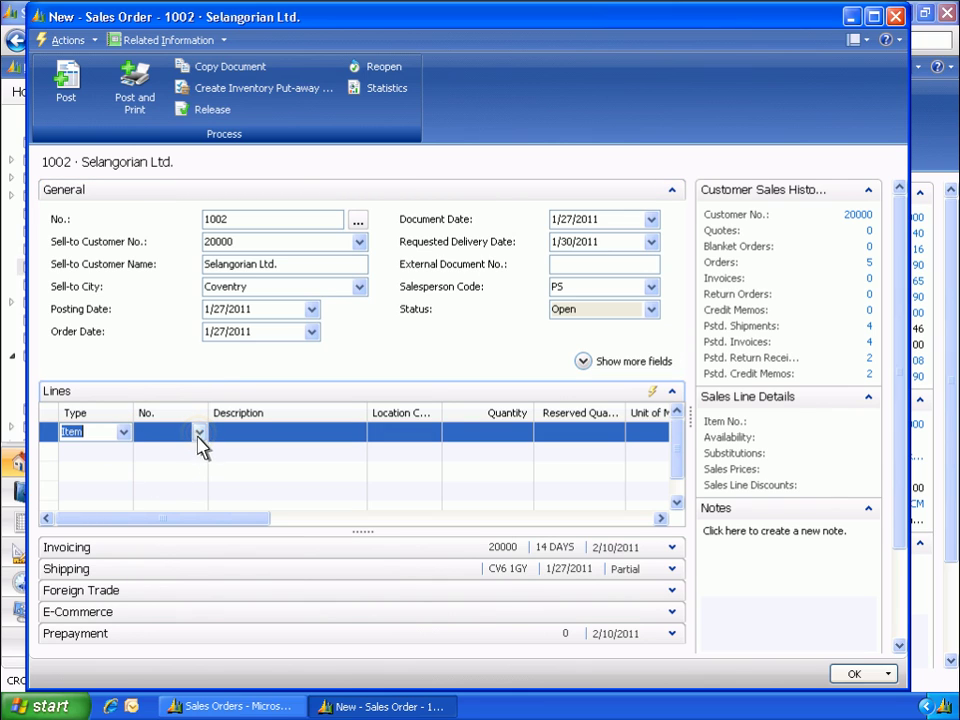
{"action": "left_click", "coordinate": [199, 433]}
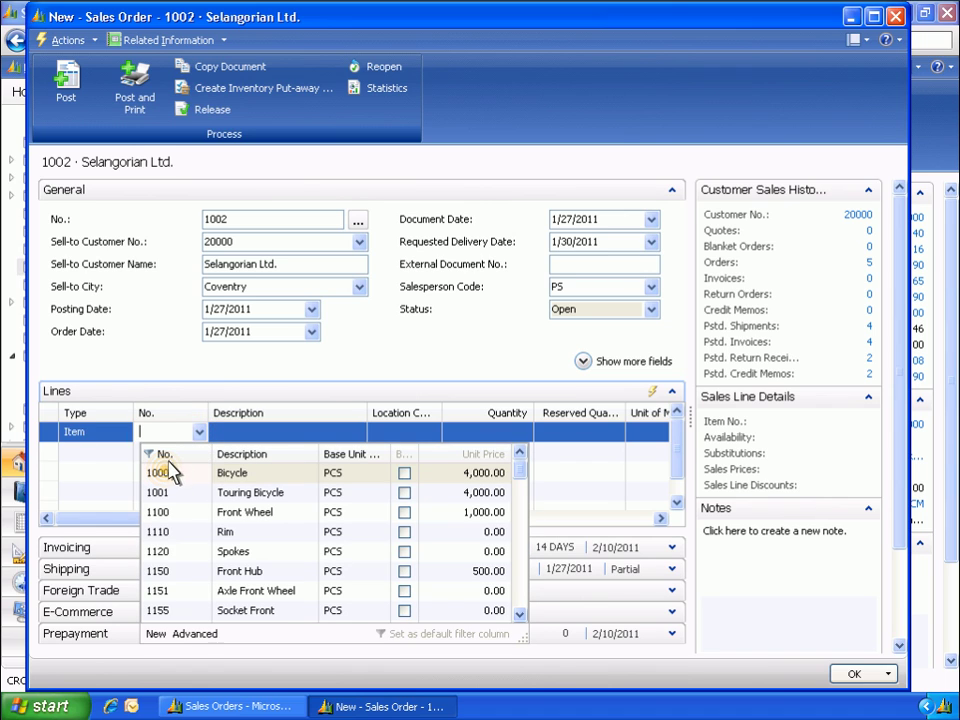
{"action": "left_click", "coordinate": [168, 478]}
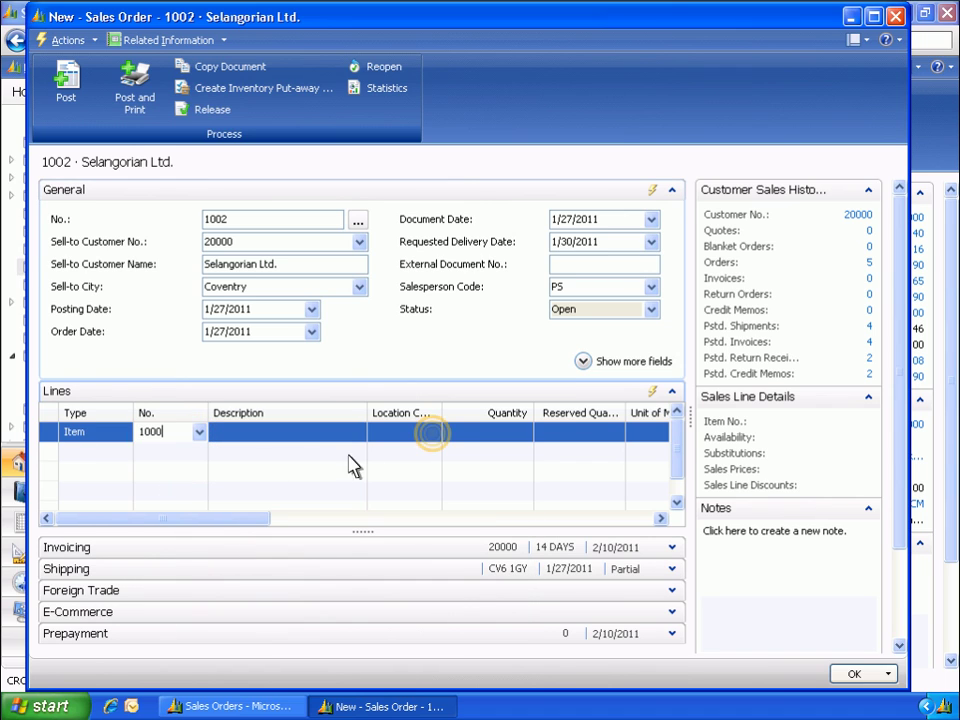
{"action": "left_click", "coordinate": [433, 432]}
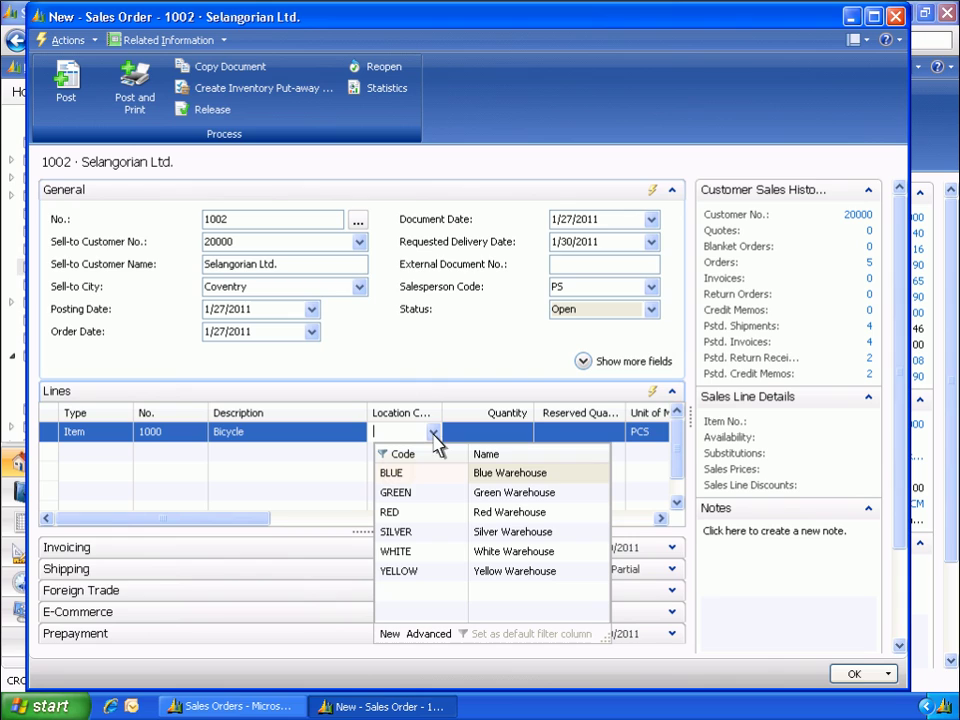
{"action": "left_click", "coordinate": [398, 474]}
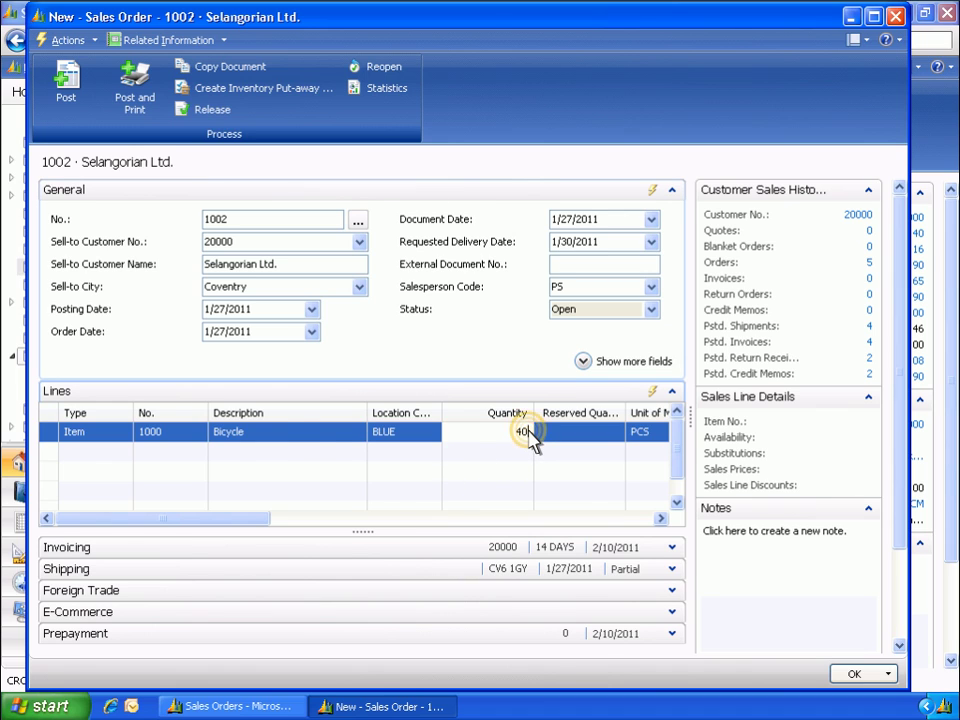
{"action": "key", "text": "Tab"}
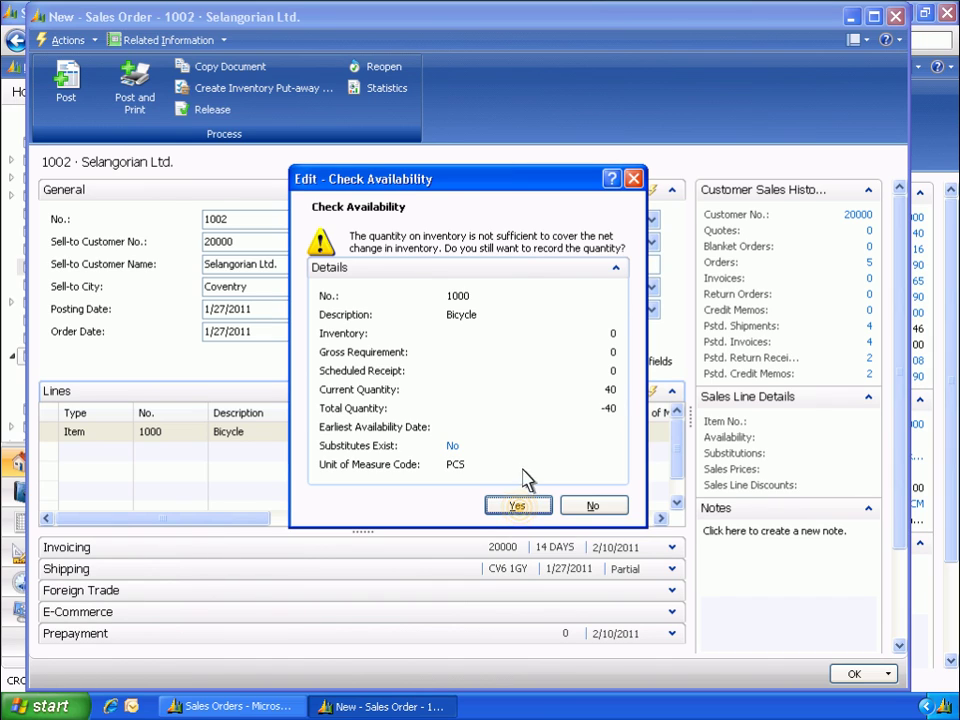
{"action": "left_click", "coordinate": [520, 507]}
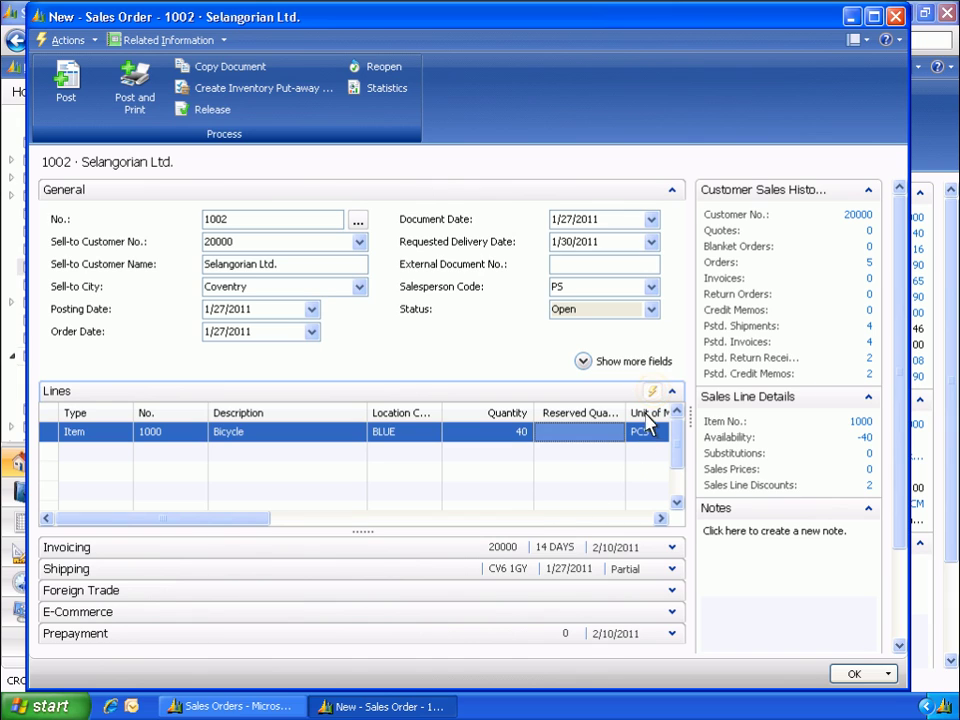
- Run a Capable-to-Promise calculation in order promising for the 40 bicycles on the sales line, and accept the proposal
{"action": "left_click", "coordinate": [653, 391]}
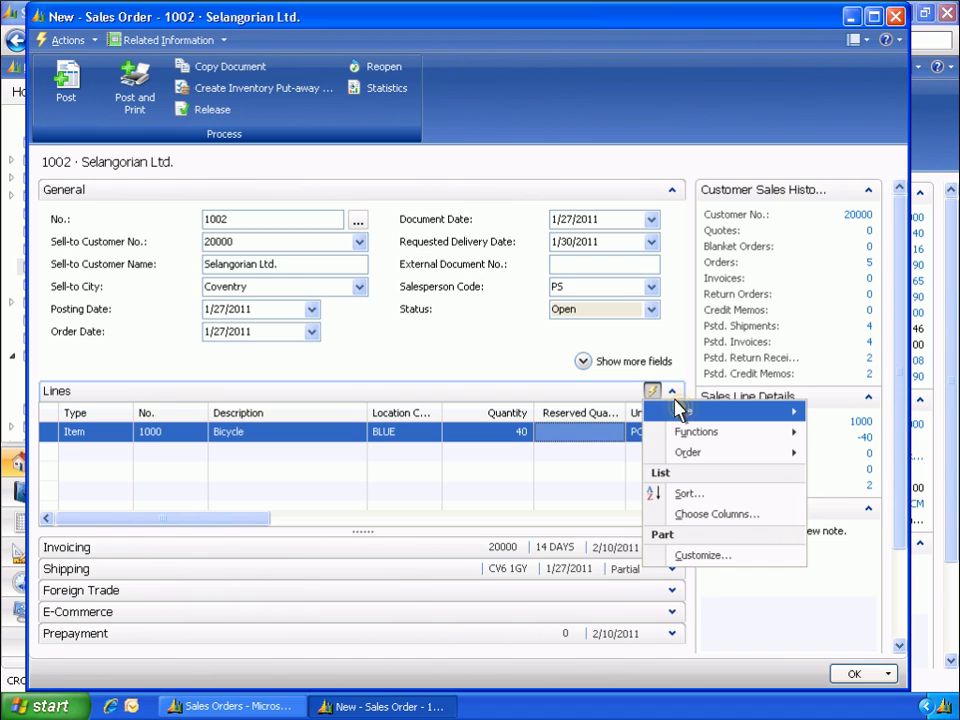
{"action": "left_click", "coordinate": [685, 413]}
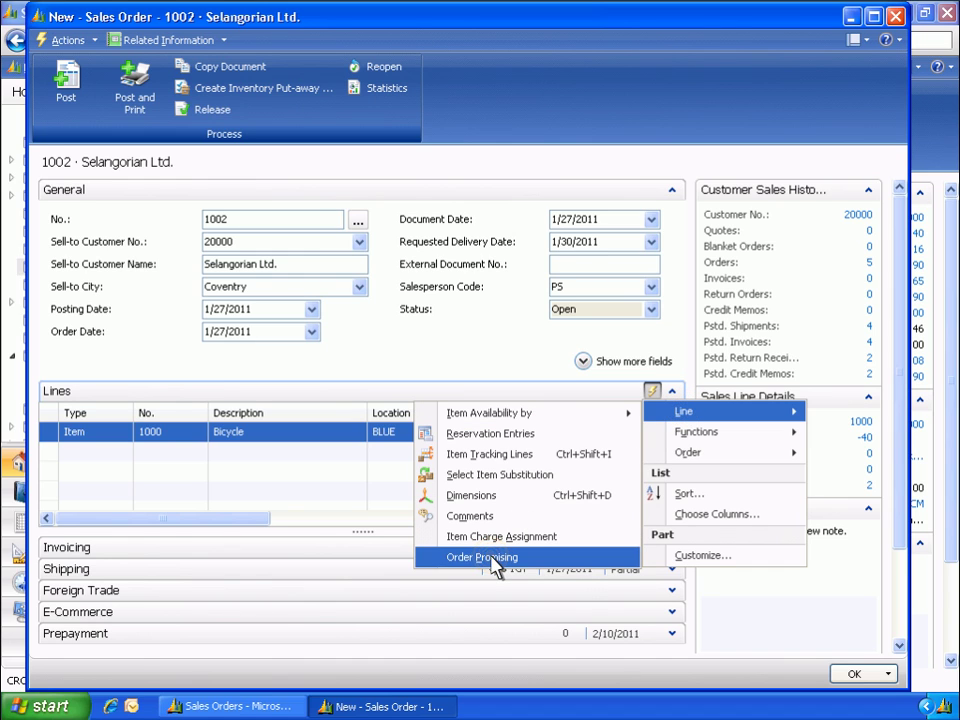
{"action": "left_click", "coordinate": [482, 557]}
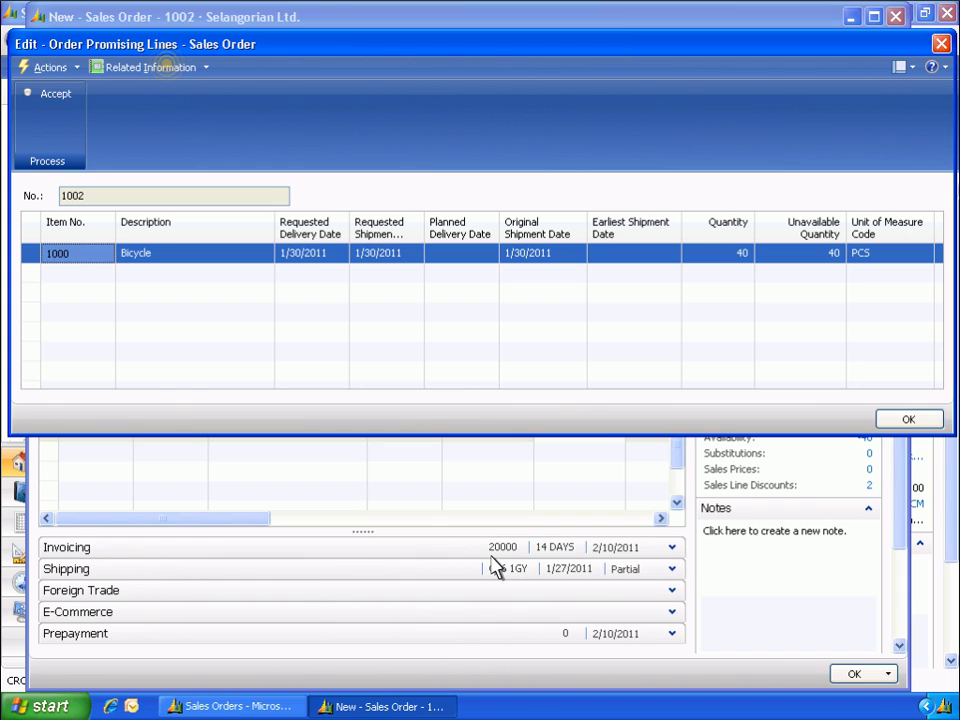
{"action": "left_click", "coordinate": [168, 67]}
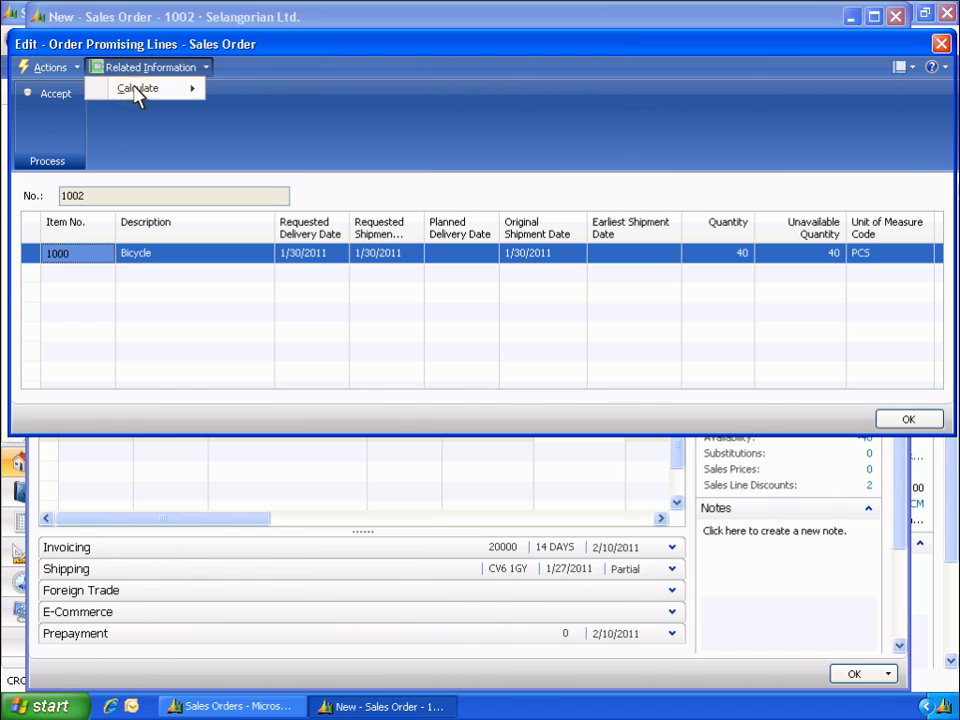
{"action": "mouse_move", "coordinate": [134, 92]}
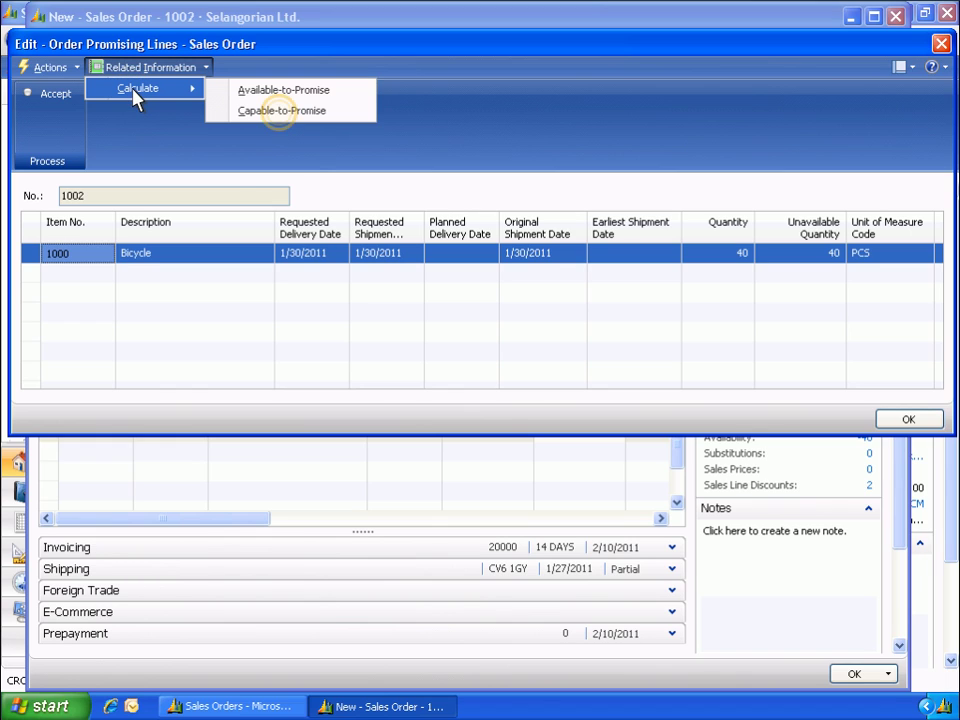
{"action": "left_click", "coordinate": [282, 112]}
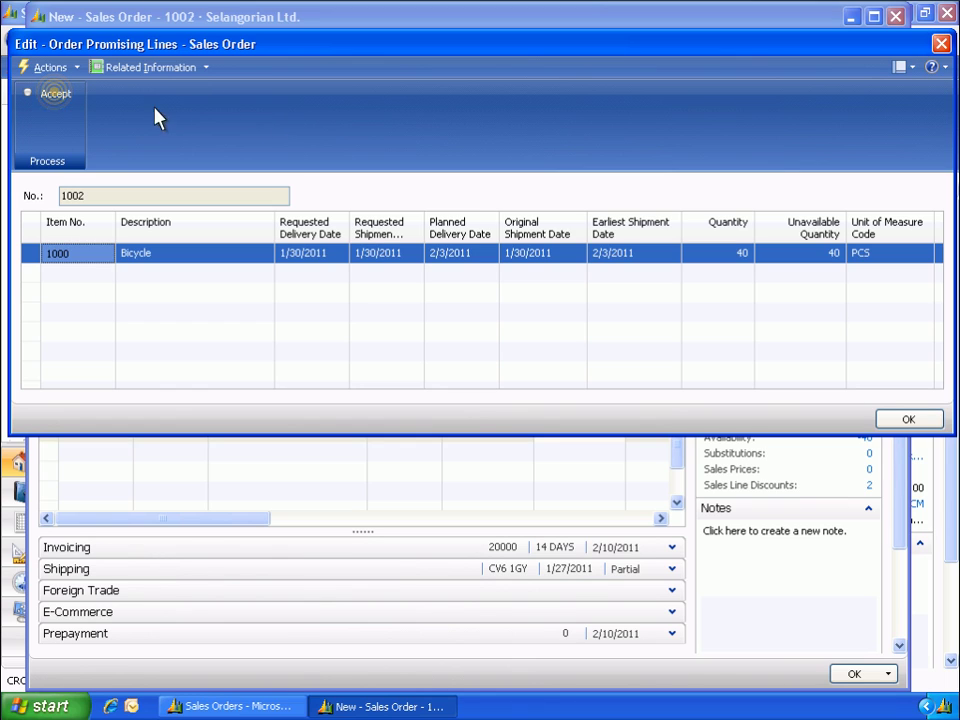
{"action": "left_click", "coordinate": [55, 94]}
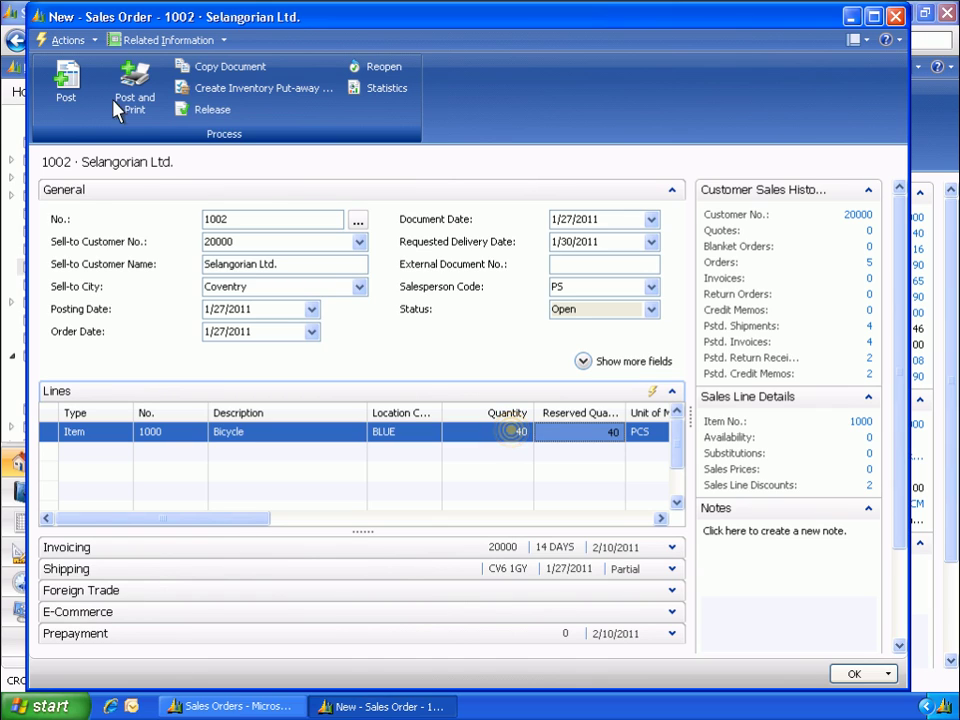
- Set the bicycle line's quantity to 120 and record it despite the insufficient availability
{"action": "left_click", "coordinate": [514, 434]}
{"action": "type", "text": "120"}
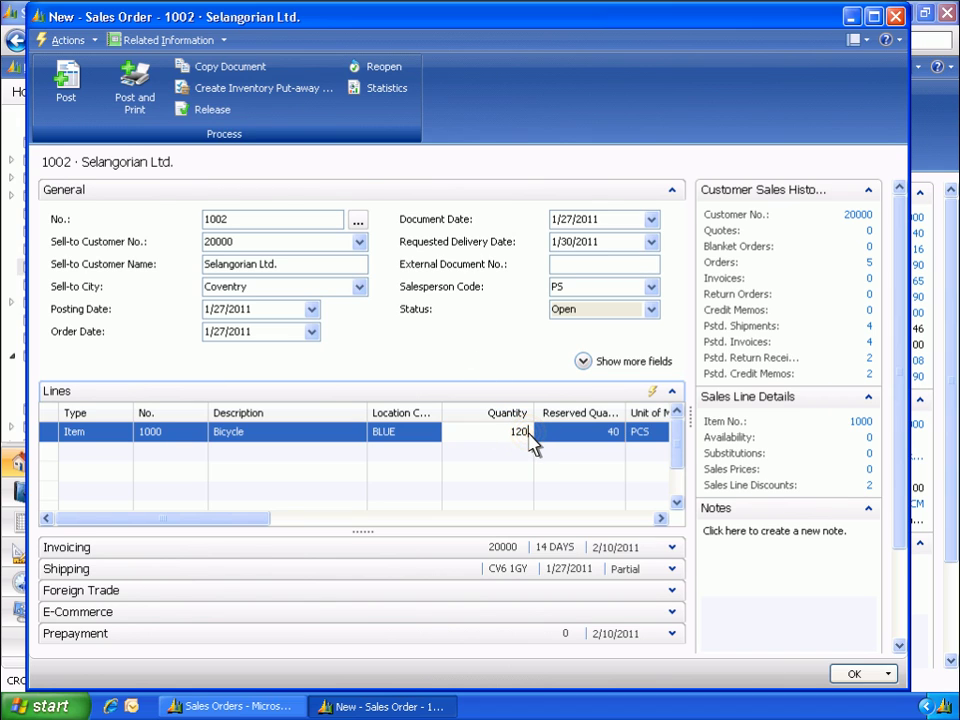
{"action": "left_click", "coordinate": [517, 506]}
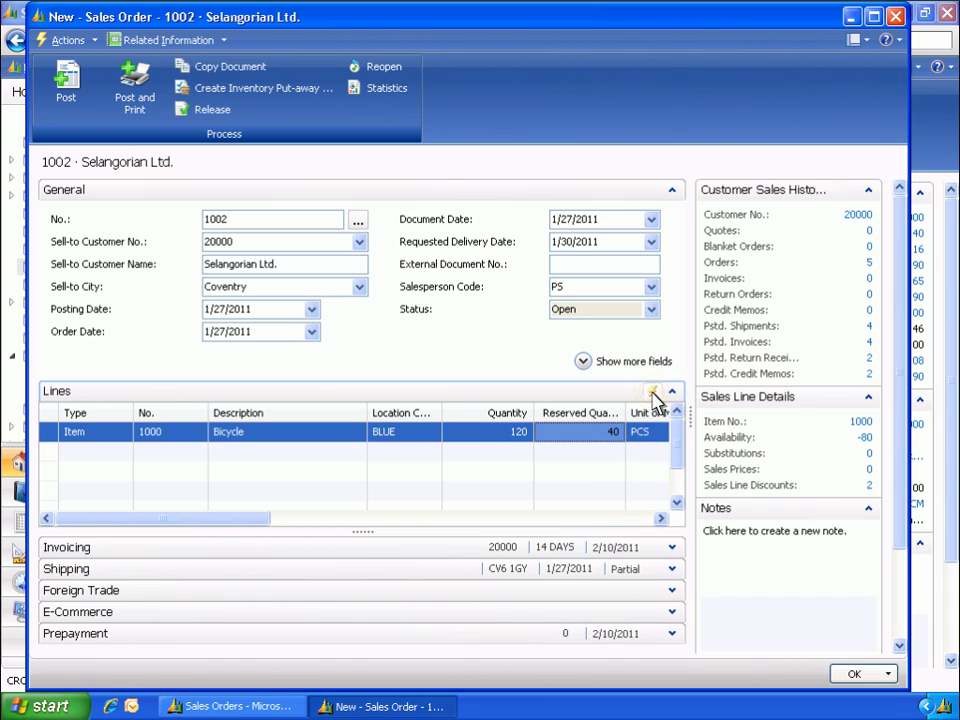
- Recalculate order promising as Capable-to-Promise for the 120 bicycles and accept the proposal
{"action": "left_click", "coordinate": [652, 393]}
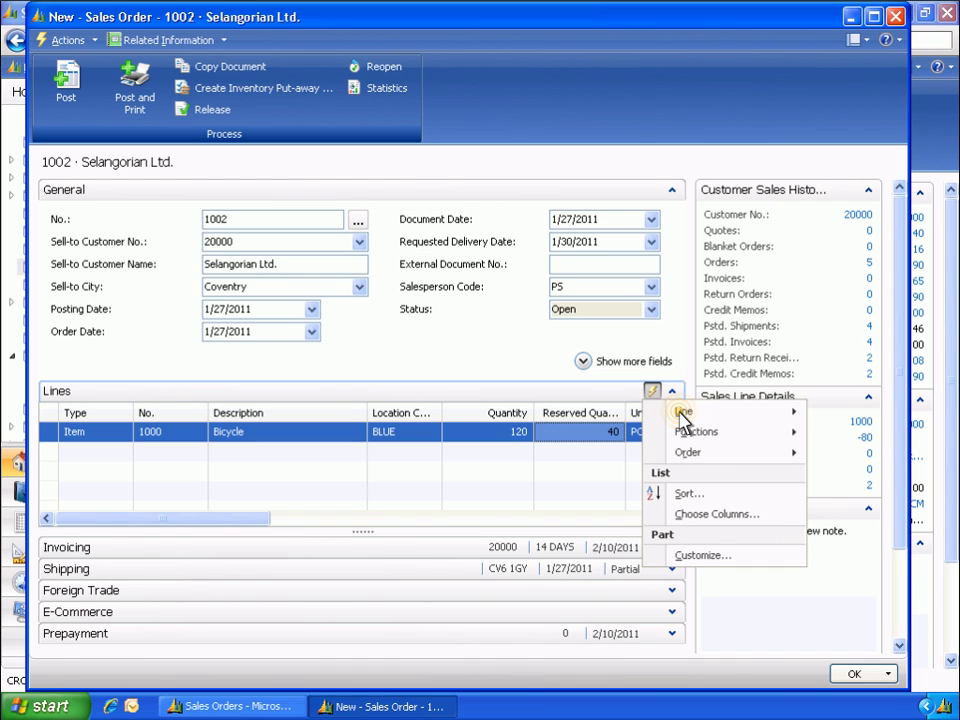
{"action": "mouse_move", "coordinate": [683, 414]}
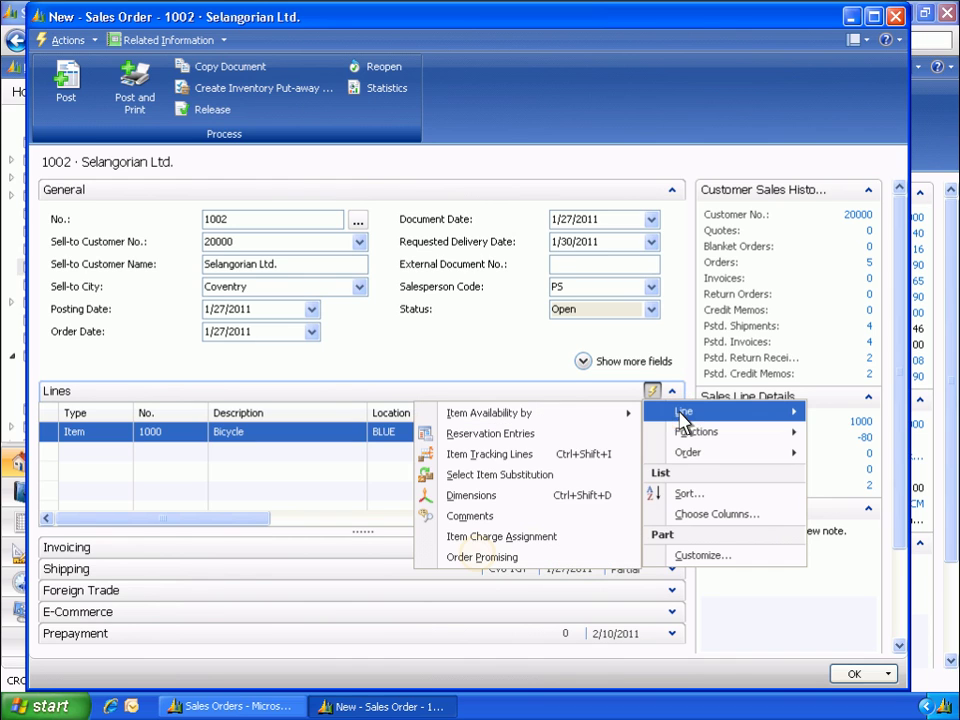
{"action": "left_click", "coordinate": [481, 557]}
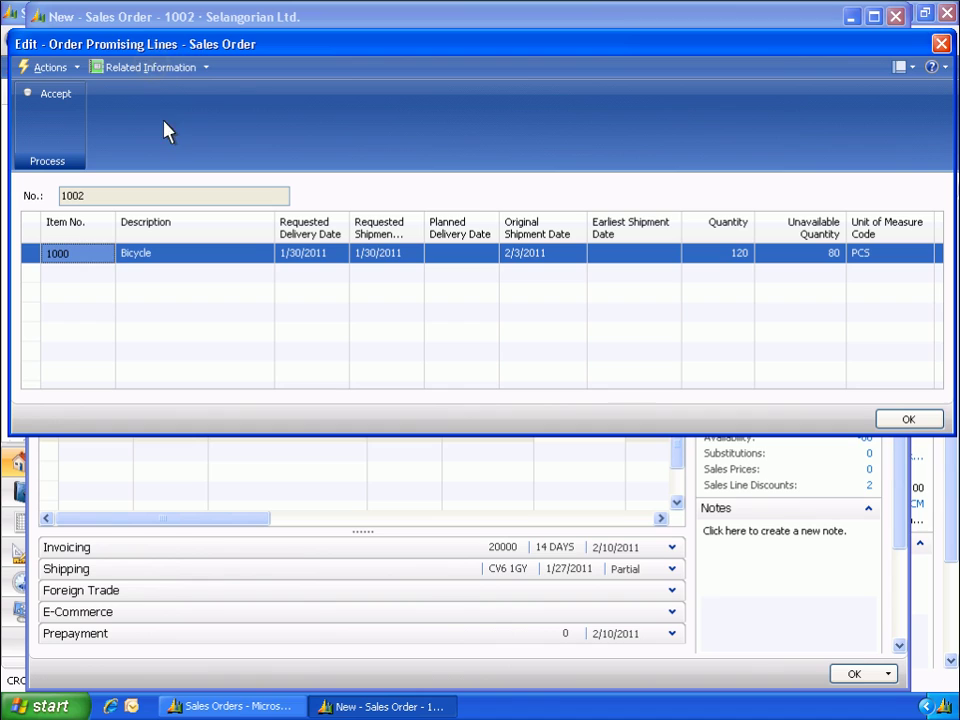
{"action": "left_click", "coordinate": [152, 68]}
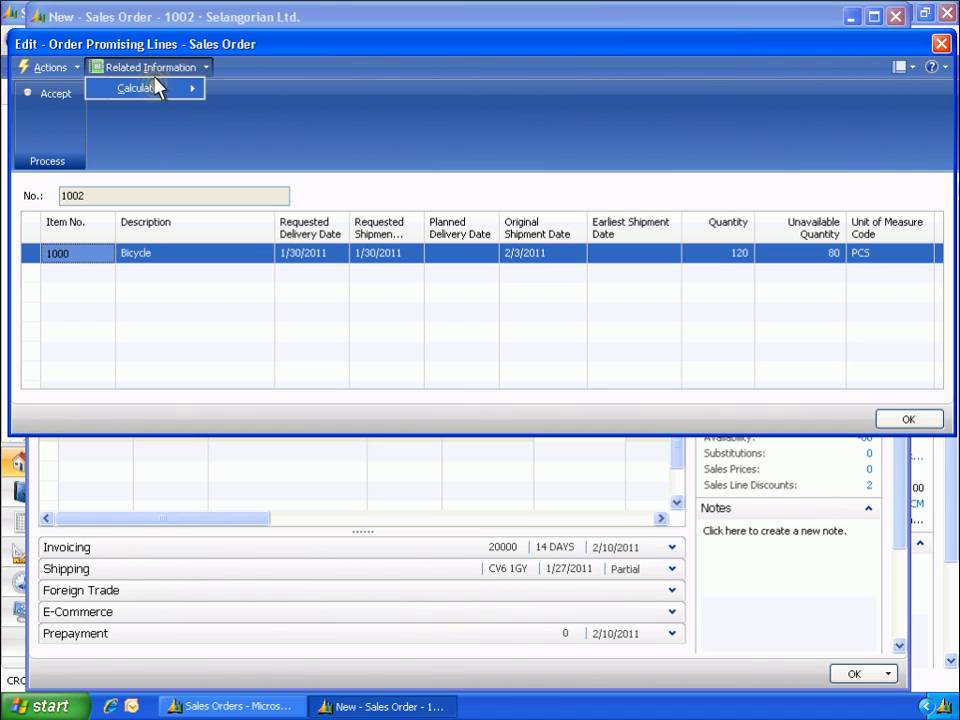
{"action": "left_click", "coordinate": [150, 89]}
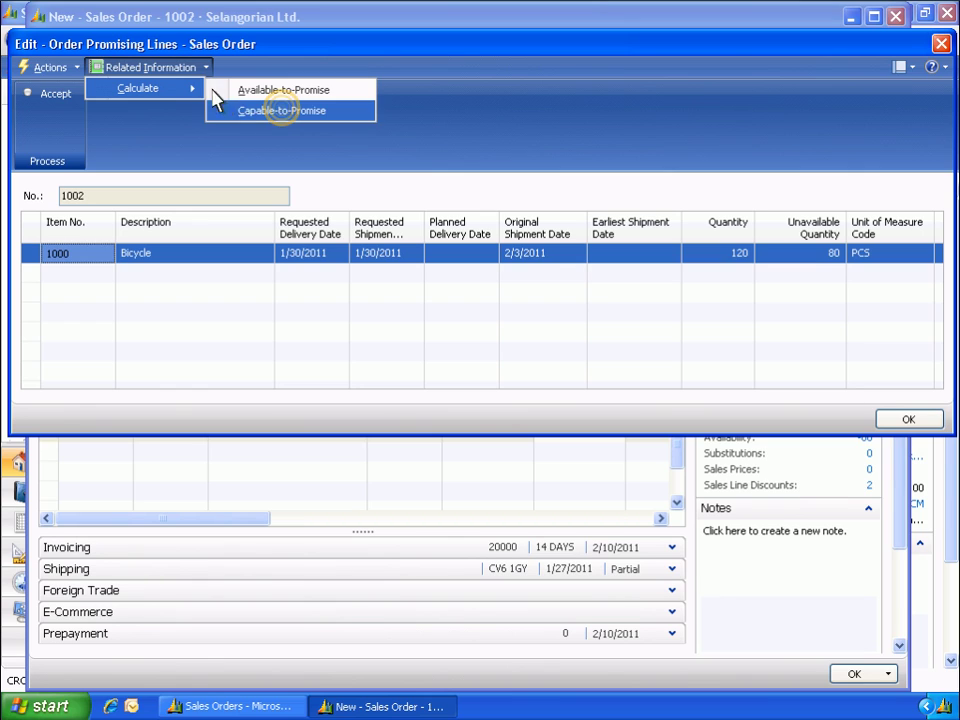
{"action": "left_click", "coordinate": [283, 112]}
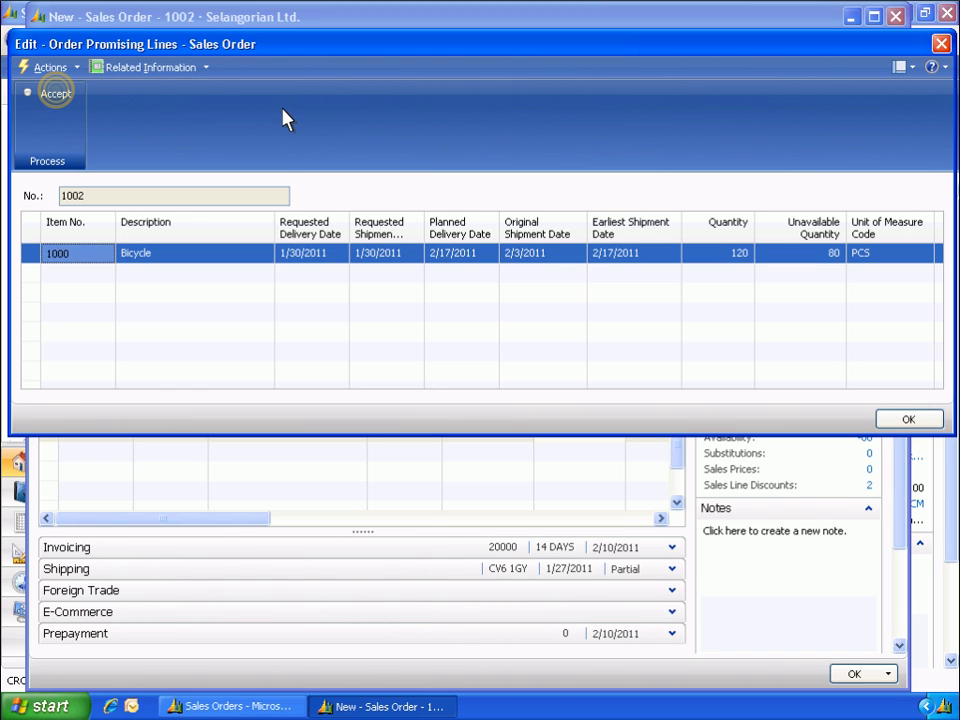
{"action": "left_click", "coordinate": [57, 97]}
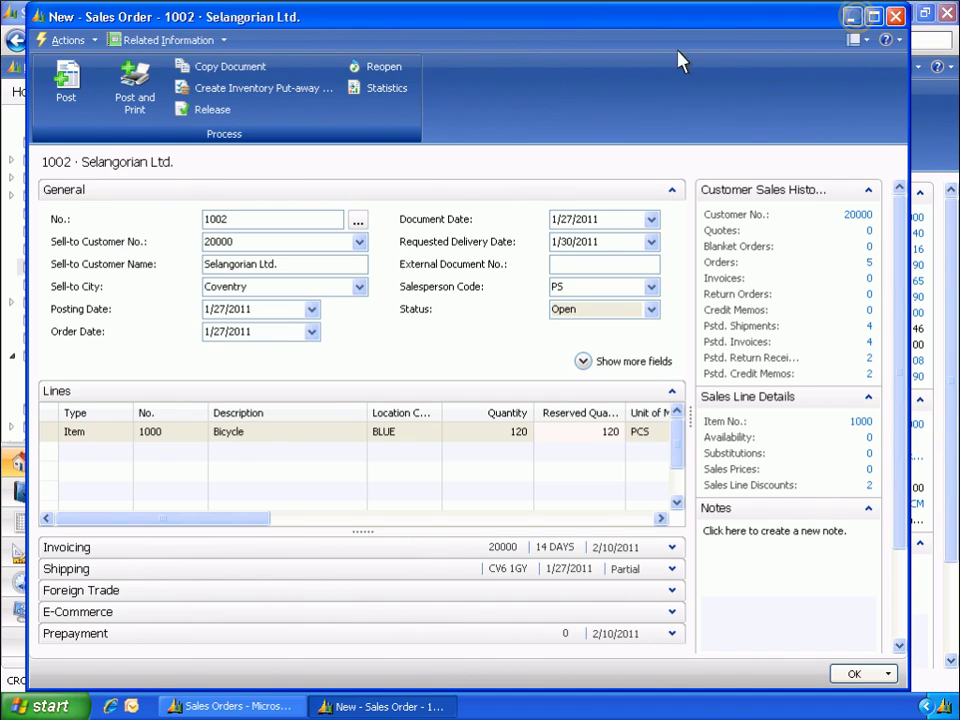
- Recalculate the regenerative plan in the DEFAULT planning worksheet for 1/1/2011 to 12/31/2011 and items 1000..1900, review the quantities, and close the worksheet
{"action": "left_click", "coordinate": [854, 17]}
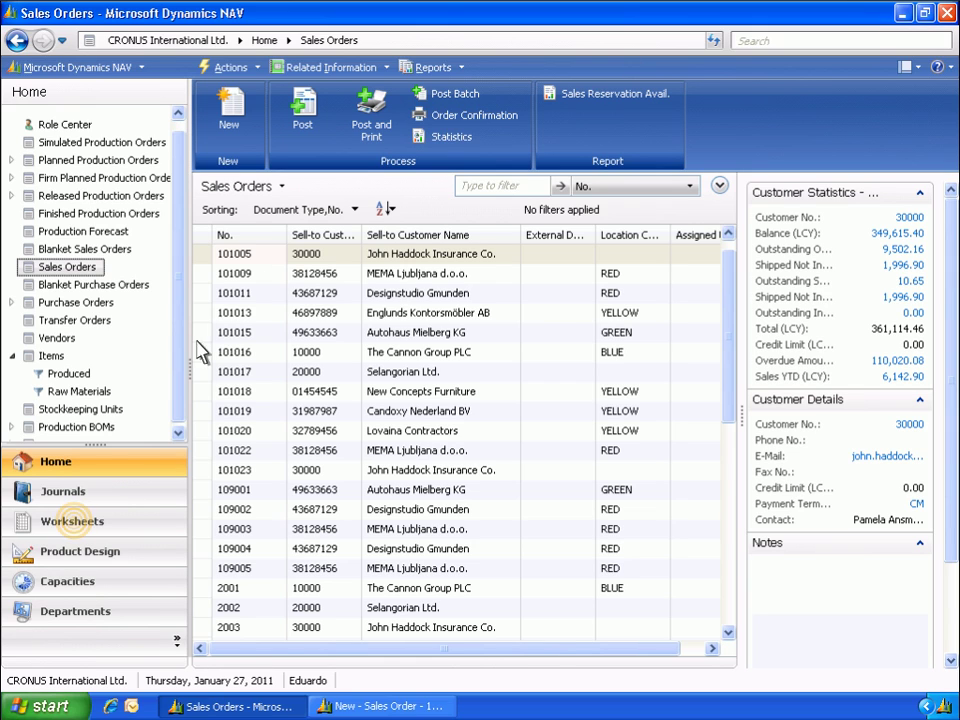
{"action": "left_click", "coordinate": [78, 525]}
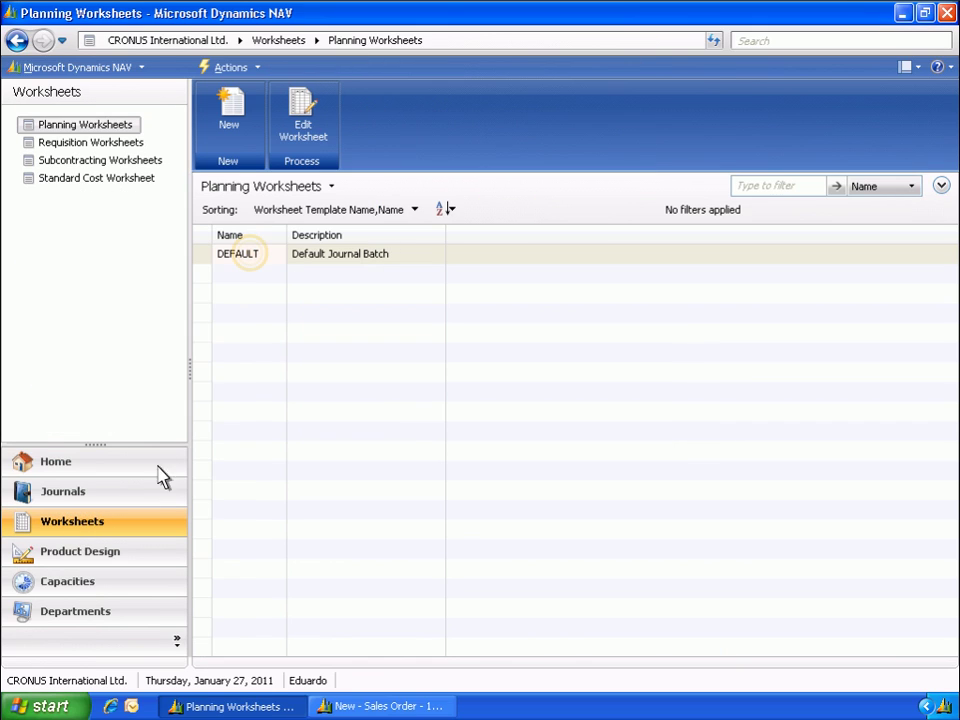
{"action": "left_click", "coordinate": [250, 258]}
{"action": "left_click", "coordinate": [300, 130]}
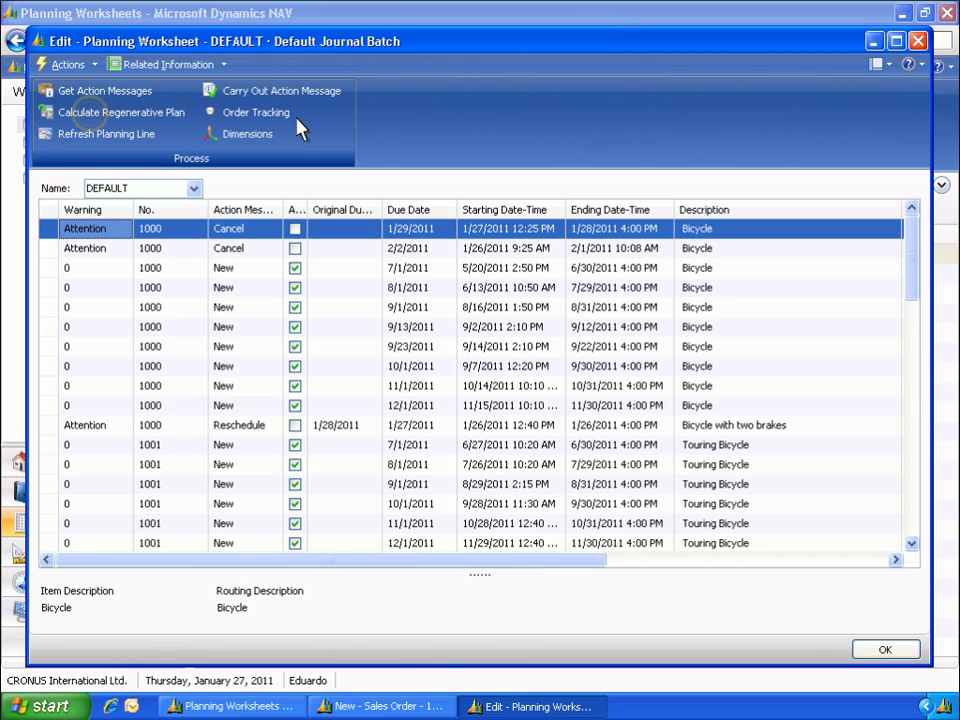
{"action": "left_click", "coordinate": [132, 116]}
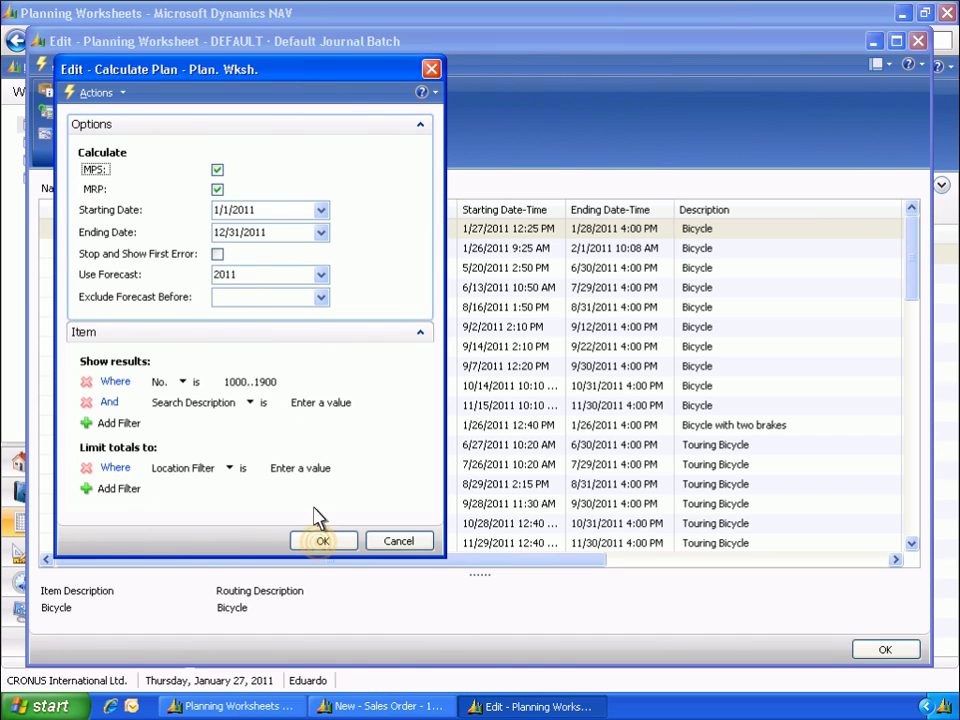
{"action": "left_click", "coordinate": [322, 542]}
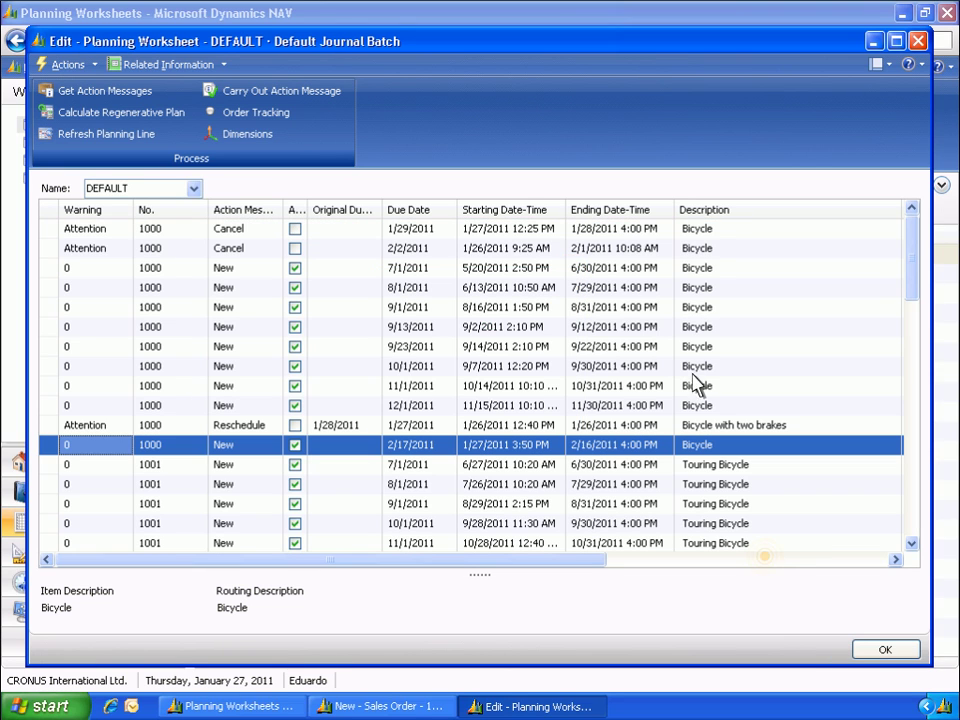
{"action": "left_click", "coordinate": [766, 559]}
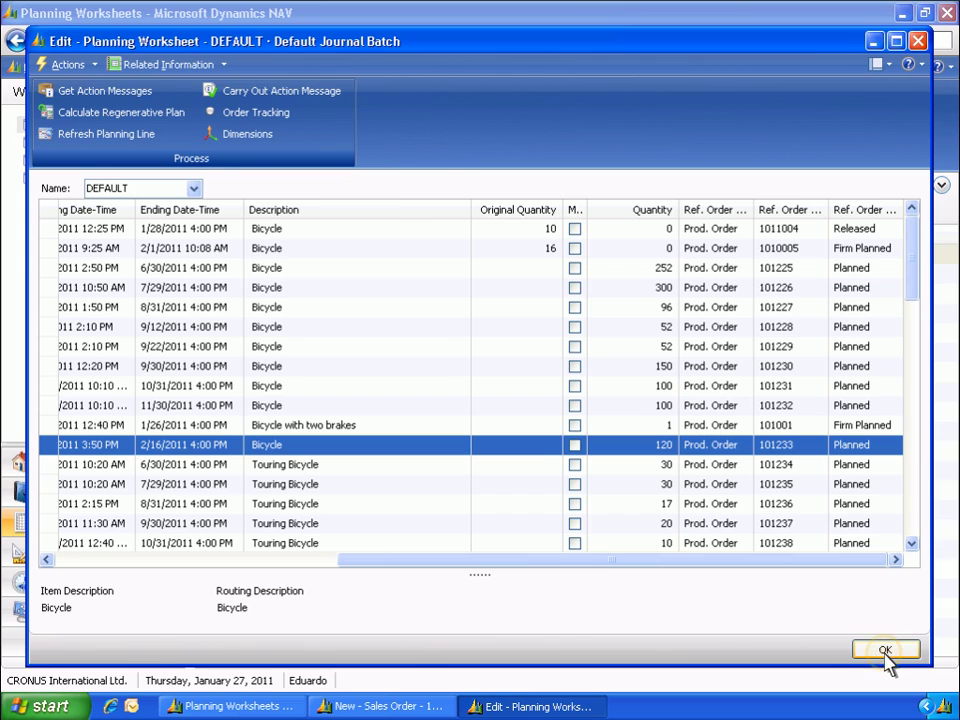
{"action": "left_click", "coordinate": [884, 648]}
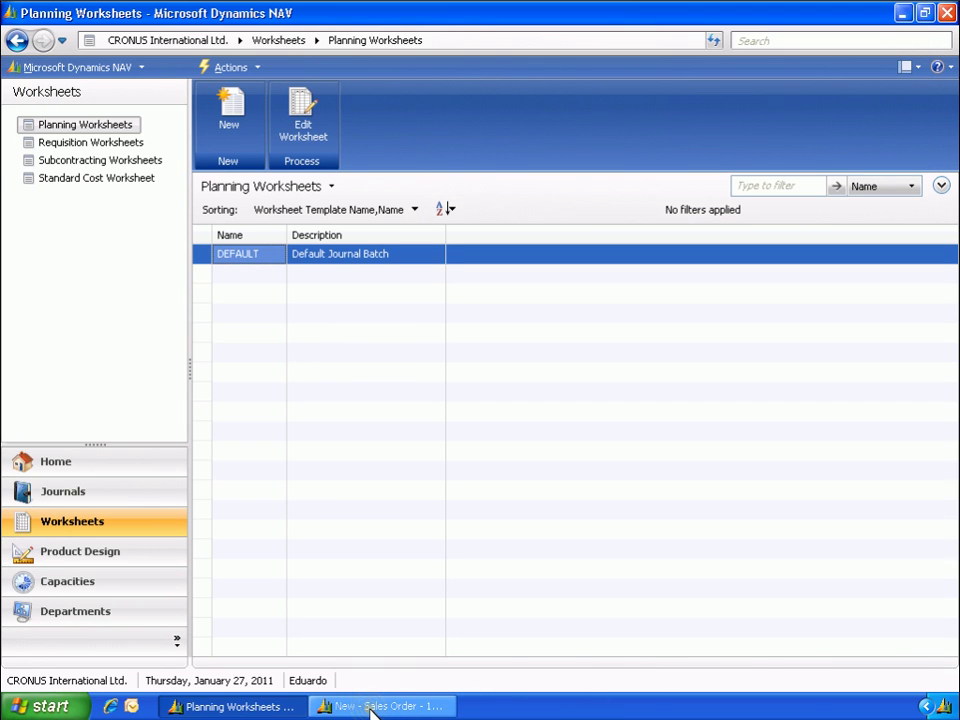
- Return to the Selangorian Ltd. sales order, release it, and close the order window
{"action": "left_click", "coordinate": [372, 707]}
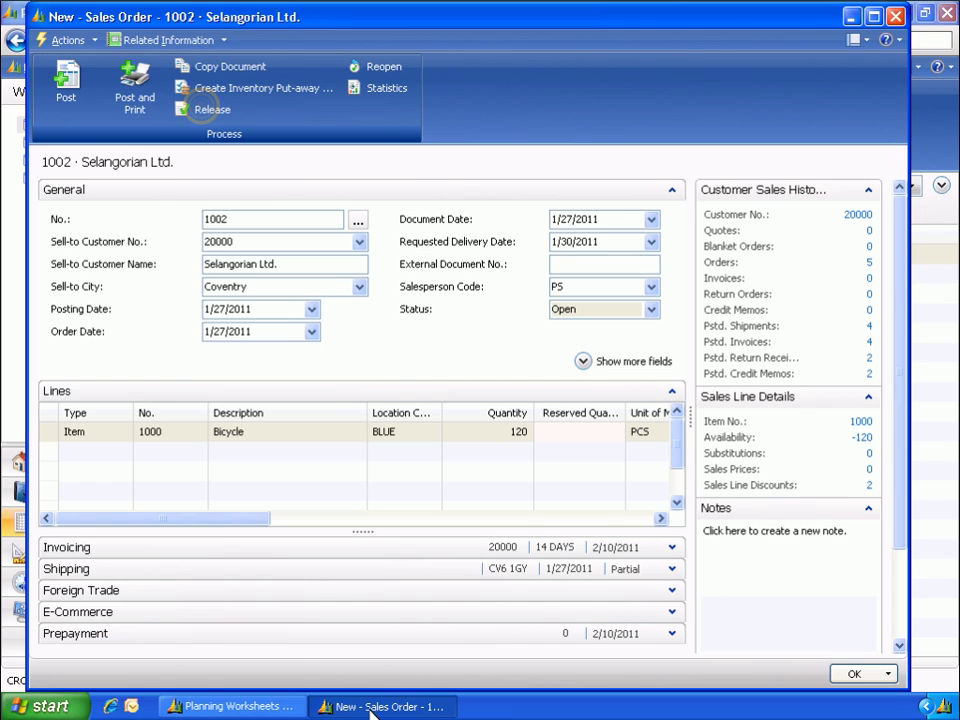
{"action": "left_click", "coordinate": [207, 110]}
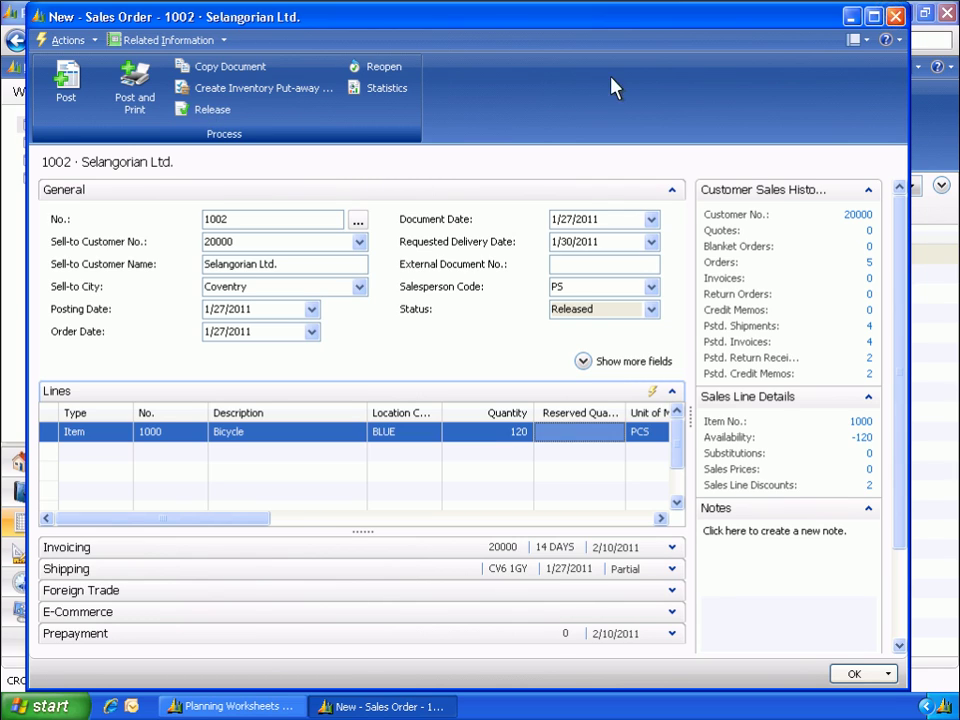
{"action": "left_click", "coordinate": [895, 15]}
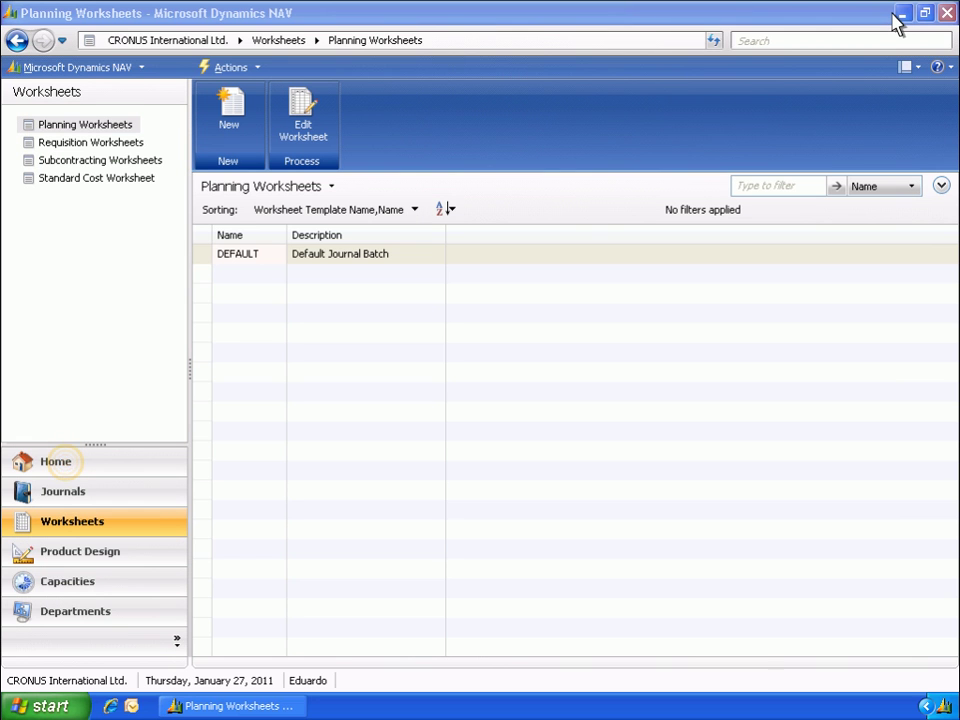